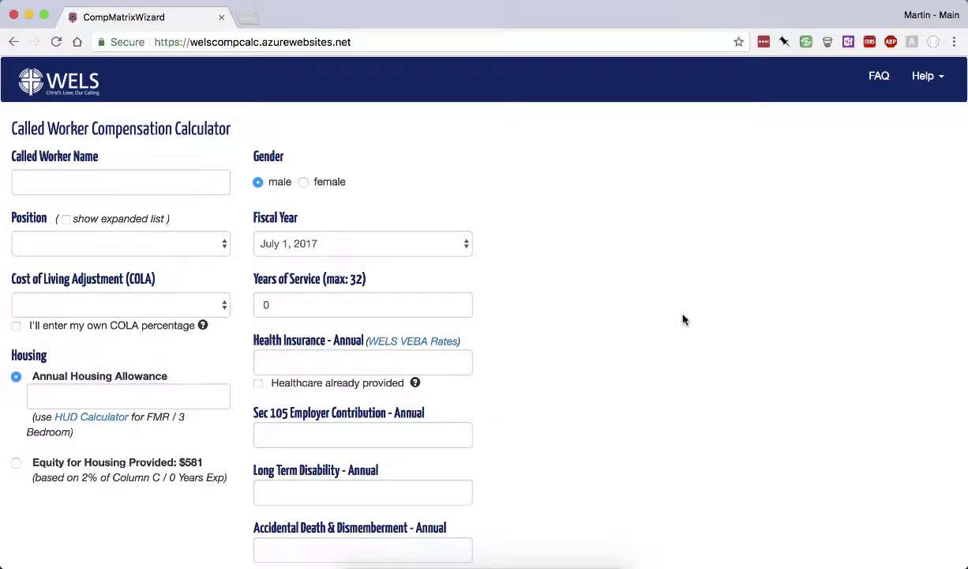
Step: Enter the called worker's full name in the compensation calculator
click(175, 185)
text(J)
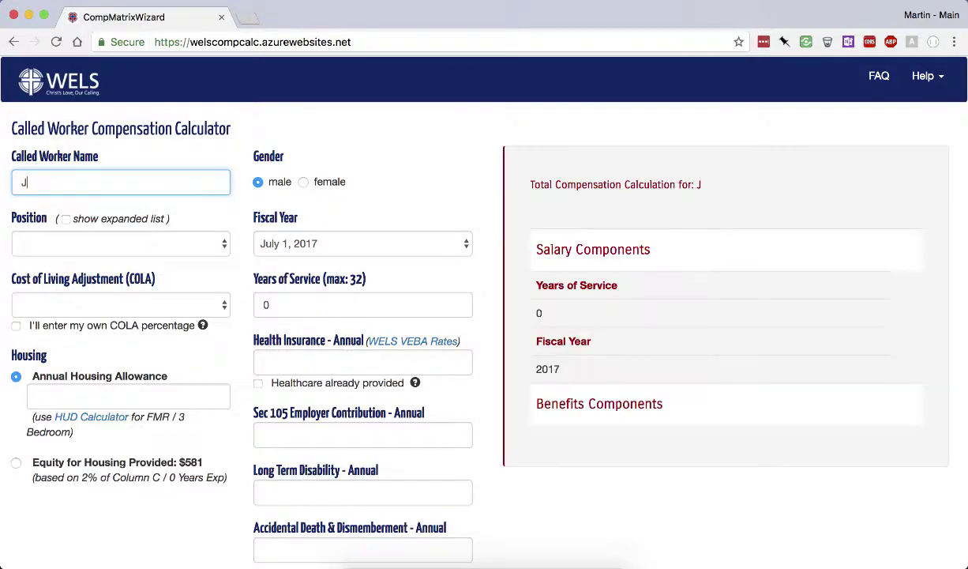
text(ohn Smith)
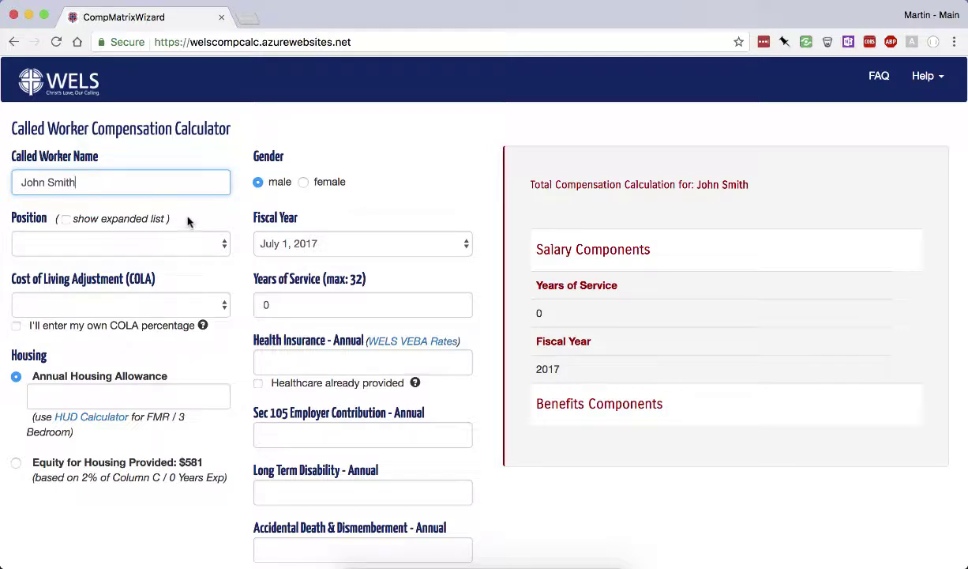
Step: Examine the positions offered in the standard list and in the expanded list, leaving the list unexpanded
click(71, 243)
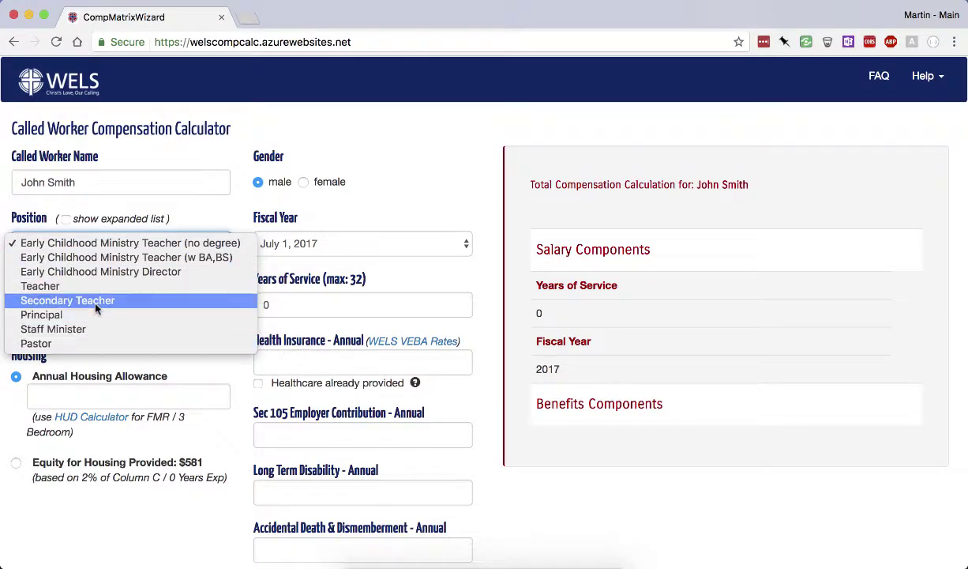
click(181, 218)
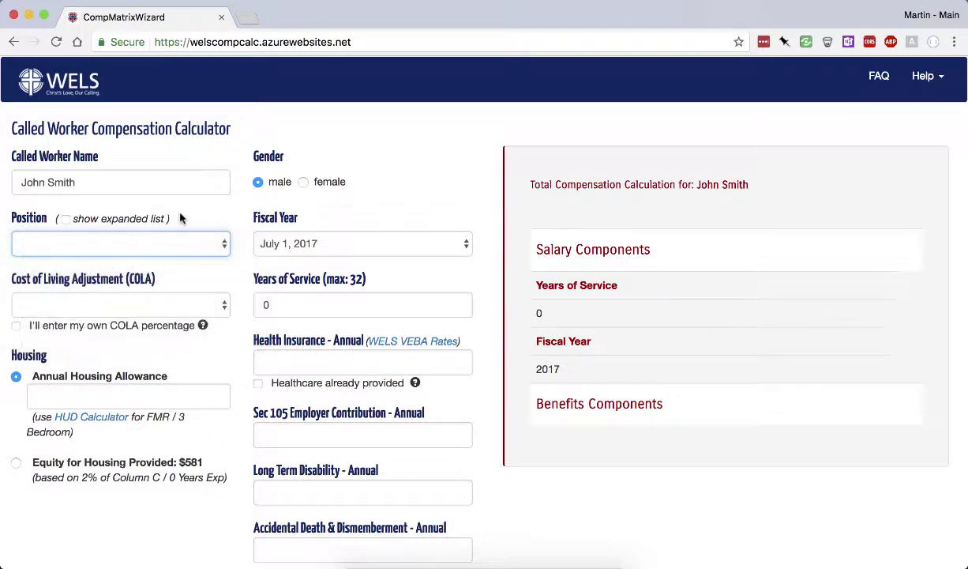
click(66, 220)
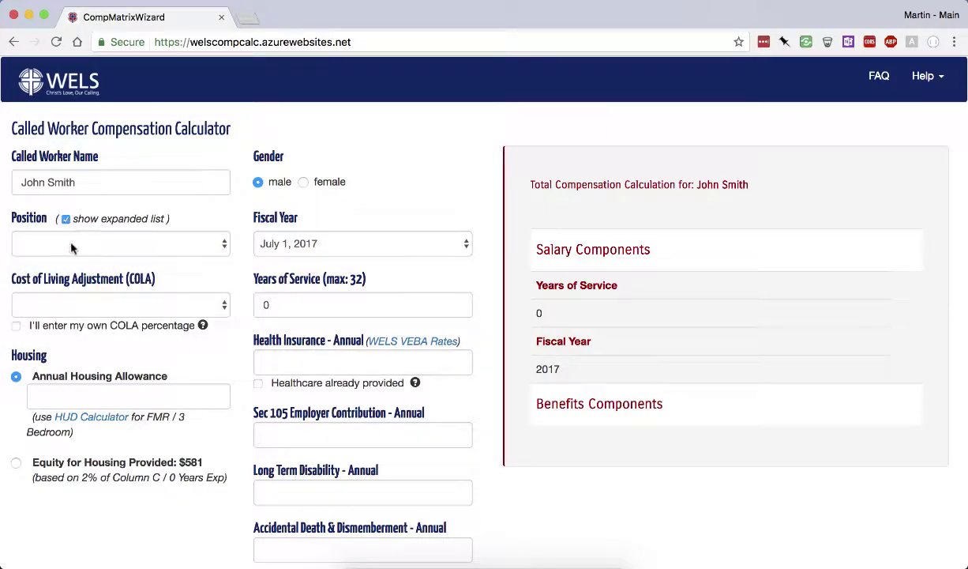
click(67, 237)
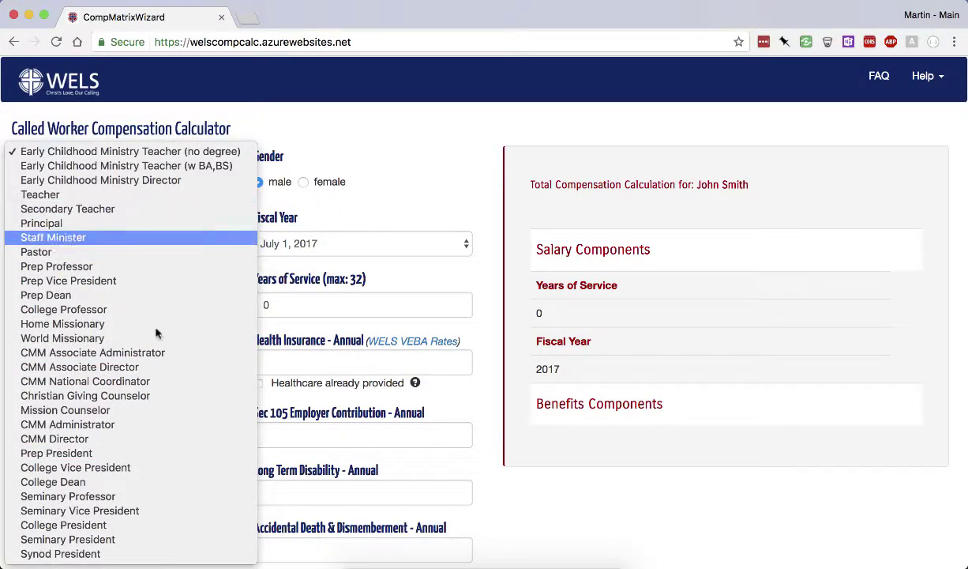
click(272, 129)
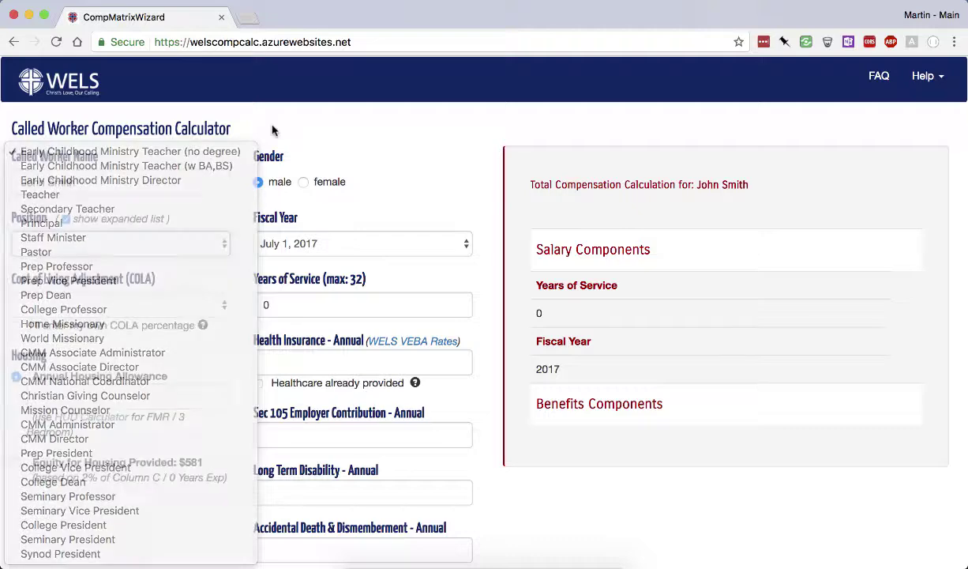
click(66, 219)
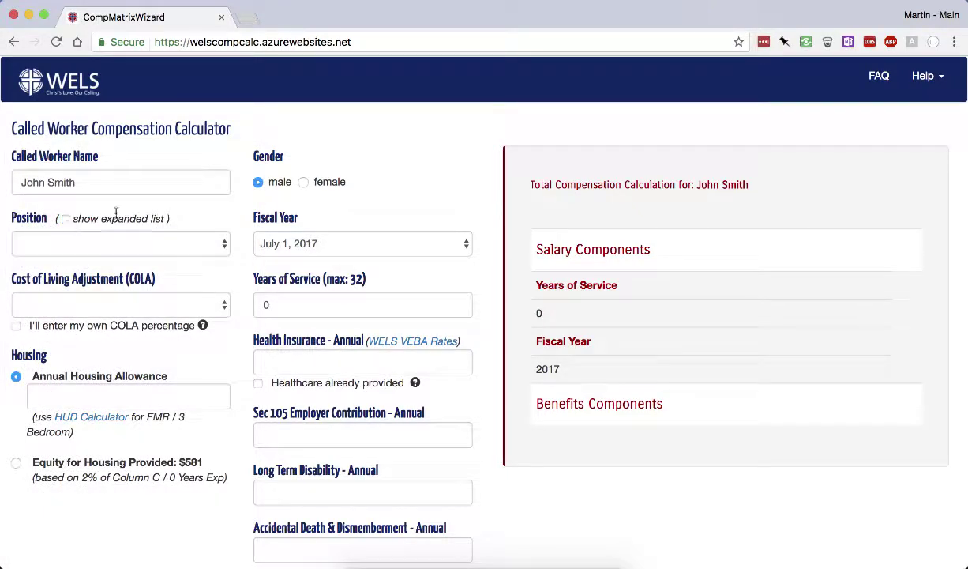
Step: Set the called worker's position to Teacher and look over the resulting salary summary
click(95, 255)
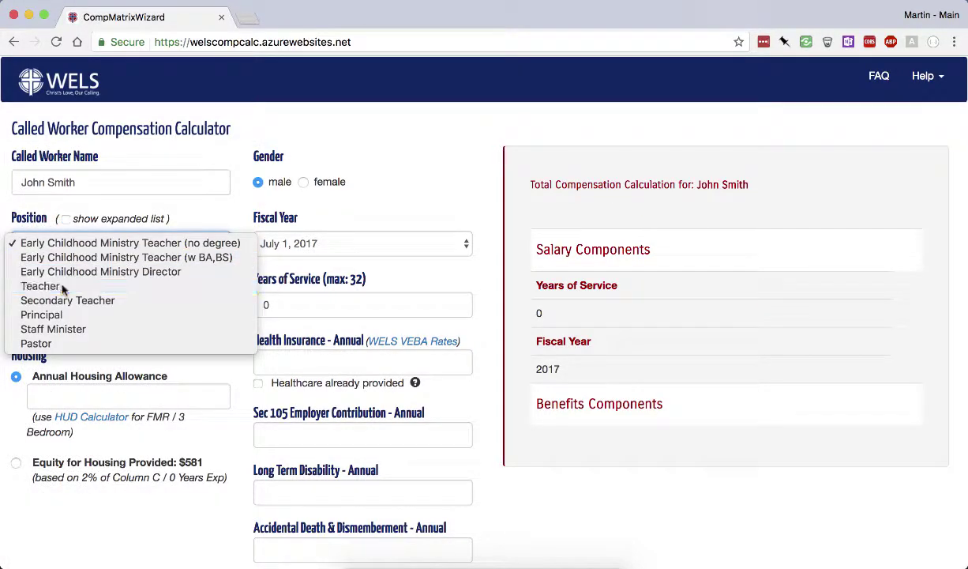
key(Escape)
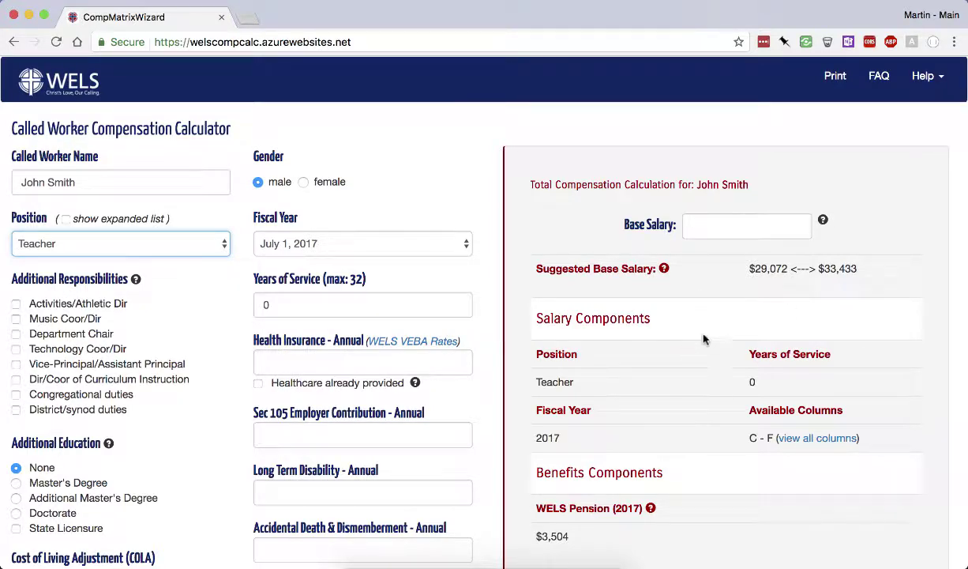
scroll(684, 355, down, 2)
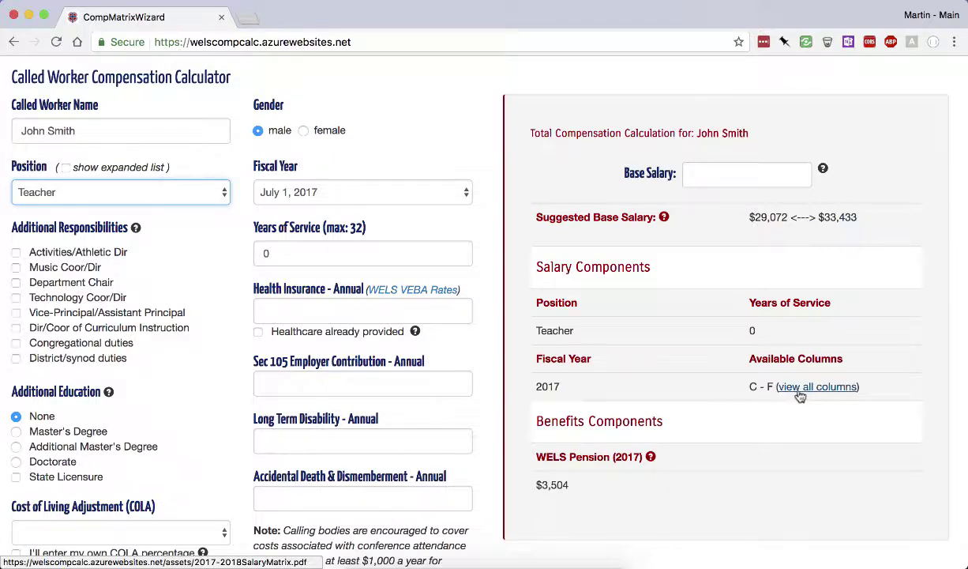
scroll(670, 385, up, 2)
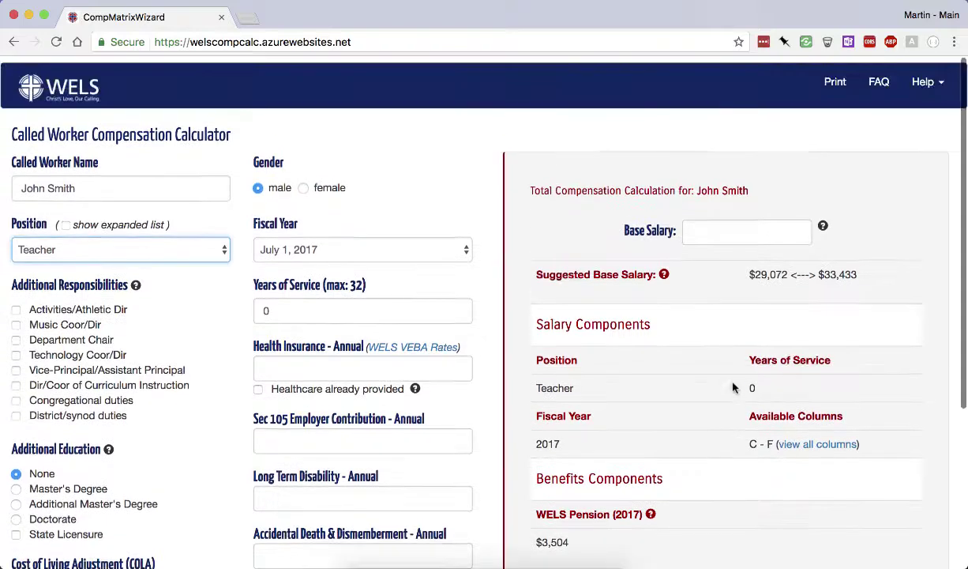
Step: Look at the available help resources and read the explanation of the suggested base salary
click(914, 79)
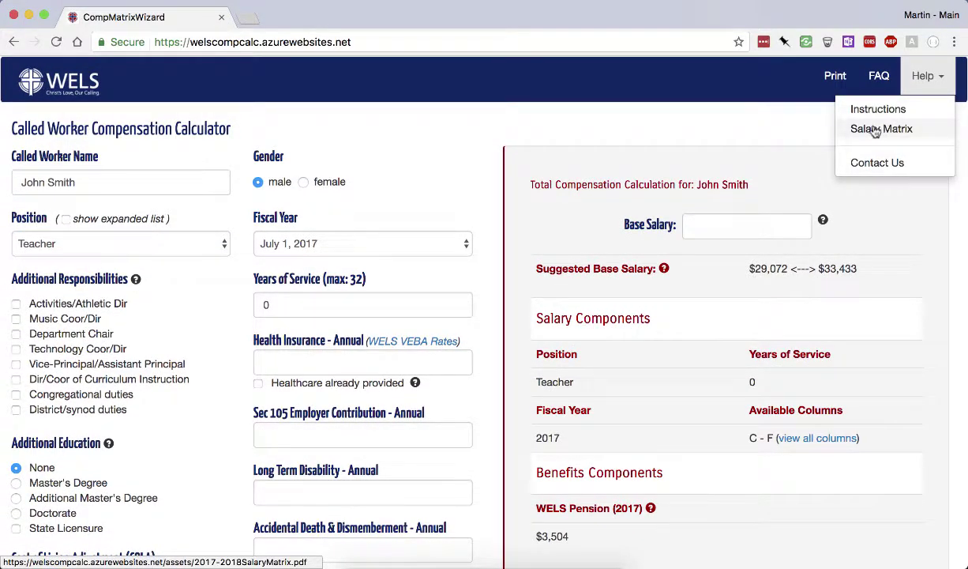
click(811, 131)
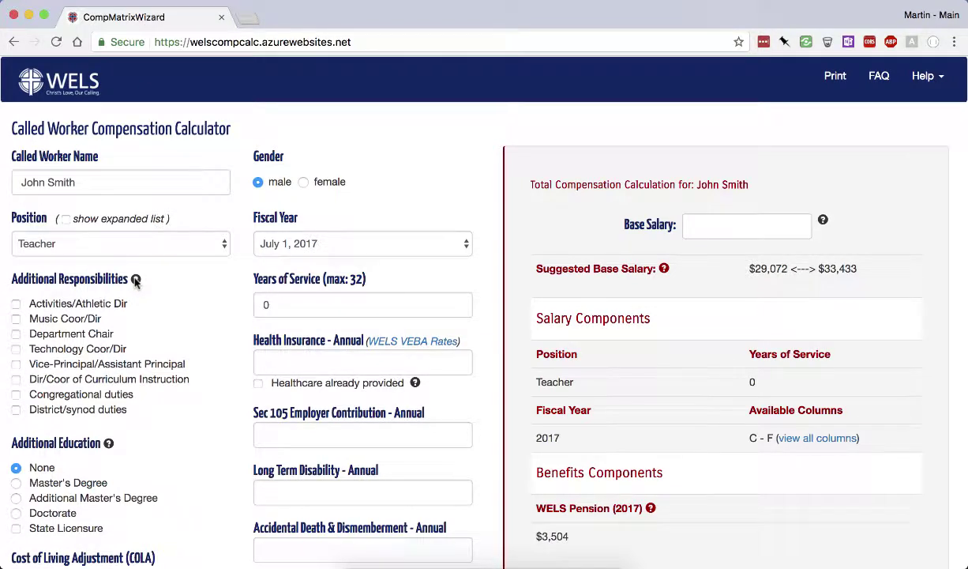
click(665, 270)
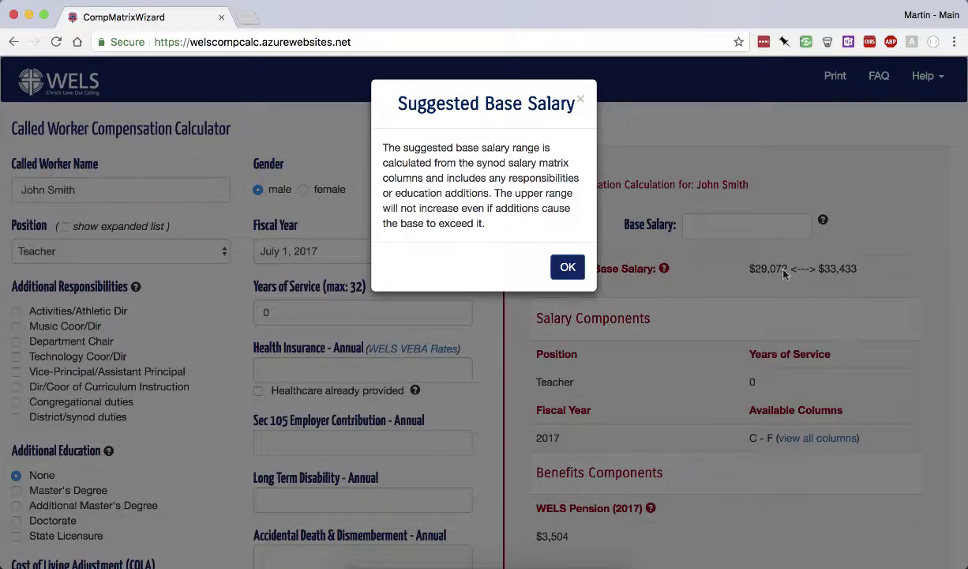
click(568, 267)
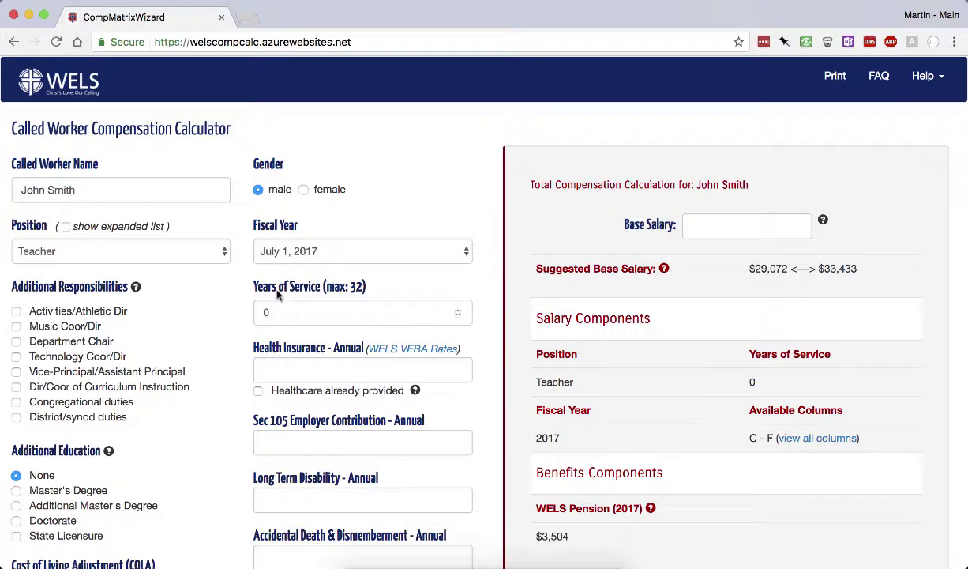
Step: Read the additional responsibilities descriptions and add Department Chair and Vice-Principal/Assistant Principal to the worker's responsibilities
scroll(192, 315, down, 1)
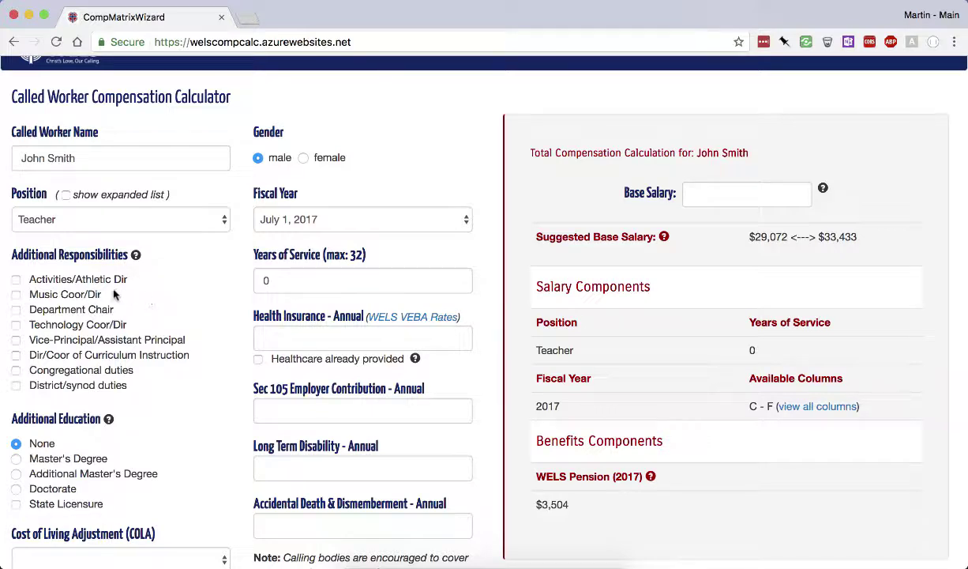
click(135, 255)
scroll(283, 284, down, 3)
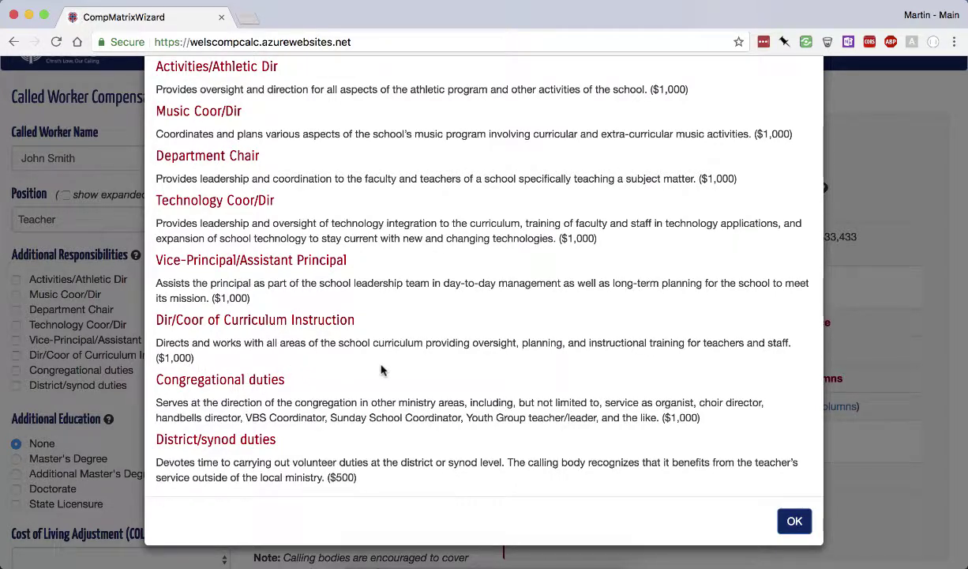
click(788, 521)
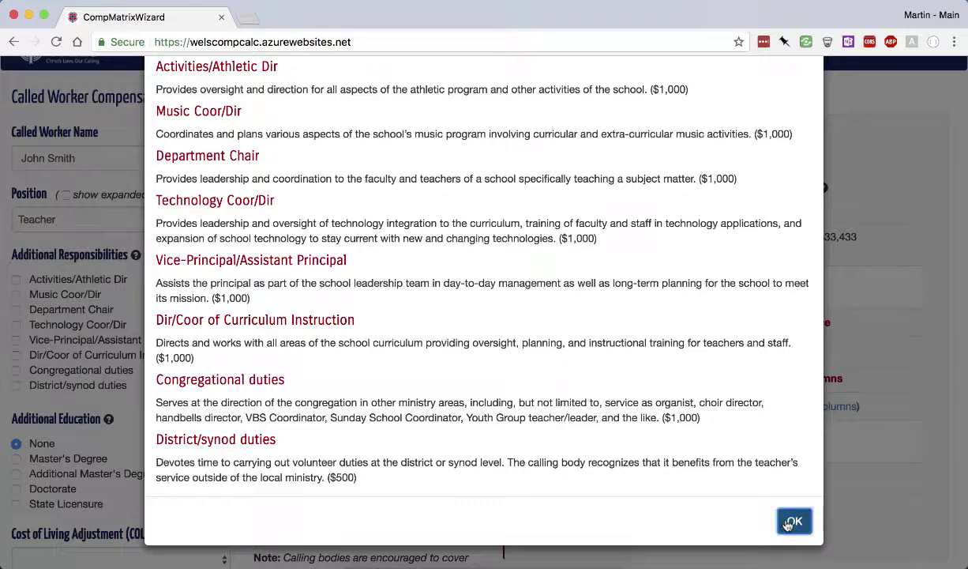
click(15, 311)
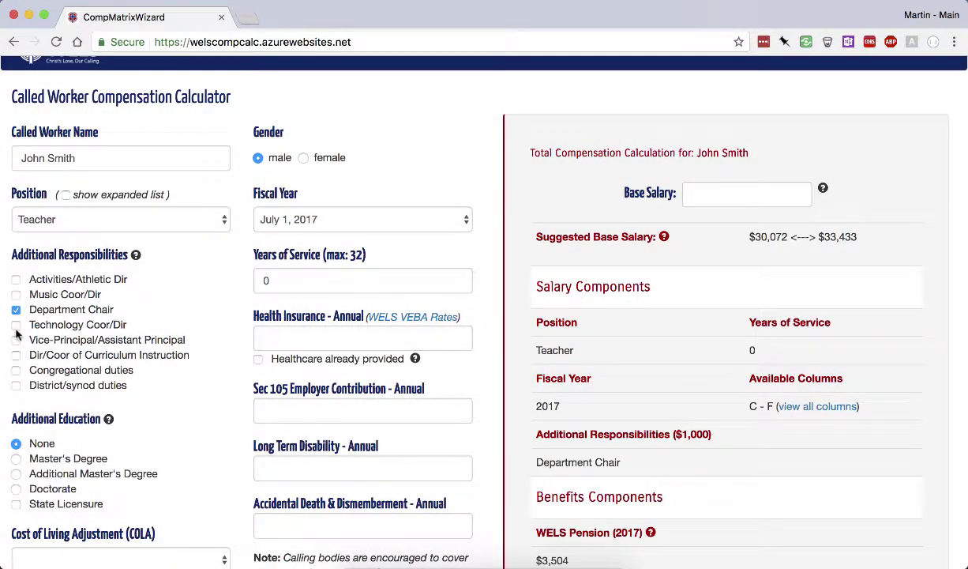
click(17, 340)
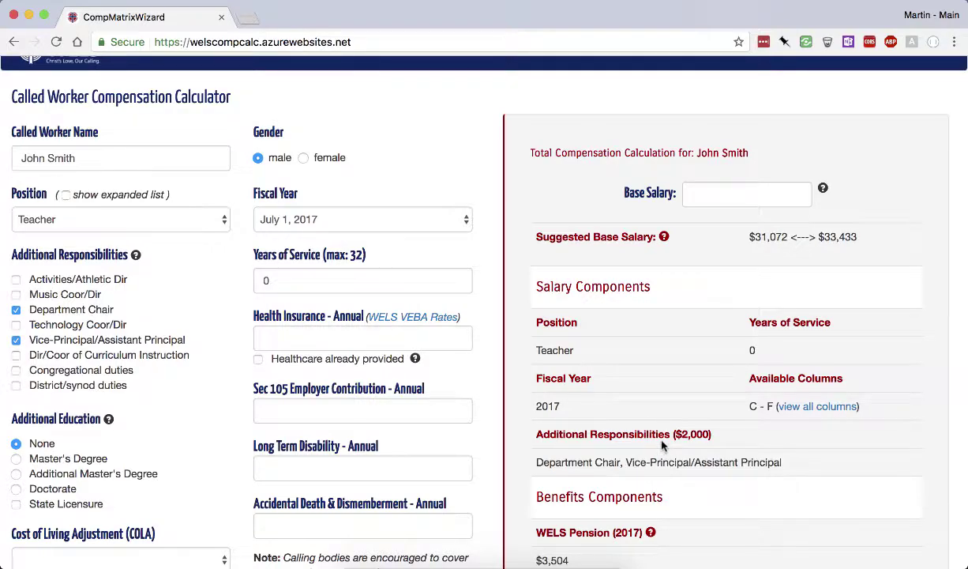
Step: Set the additional education to Master's Degree and include State Licensure
scroll(710, 433, down, 1)
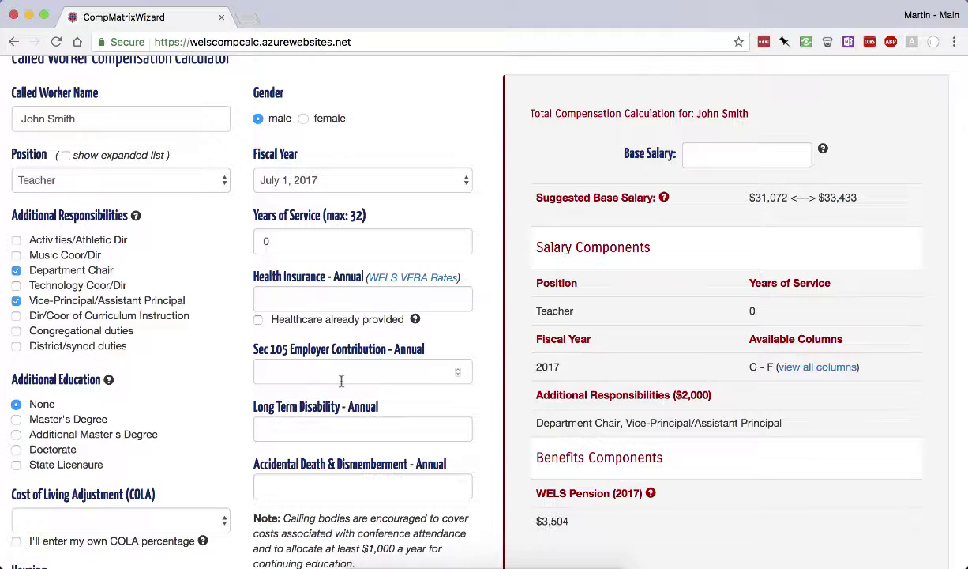
scroll(192, 381, down, 2)
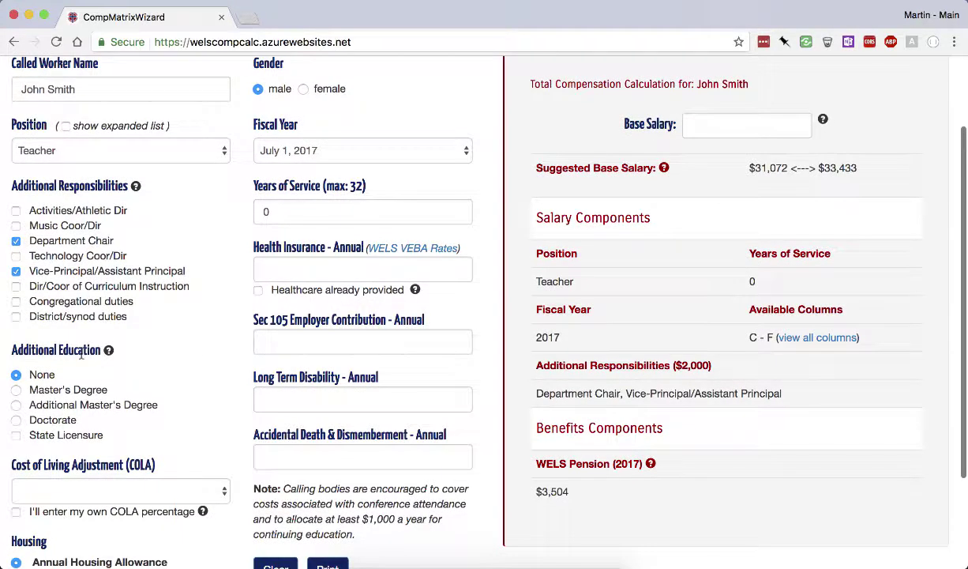
click(16, 391)
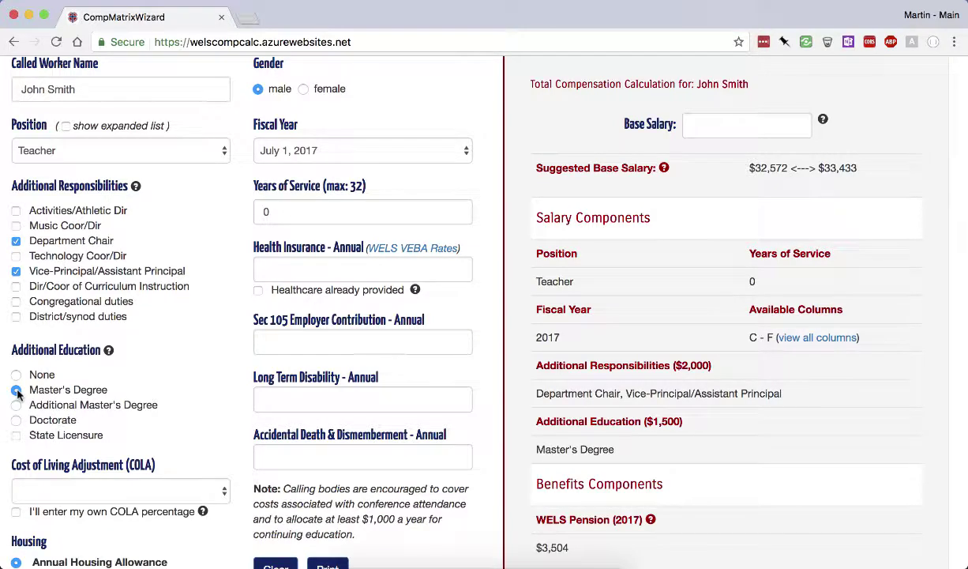
click(17, 436)
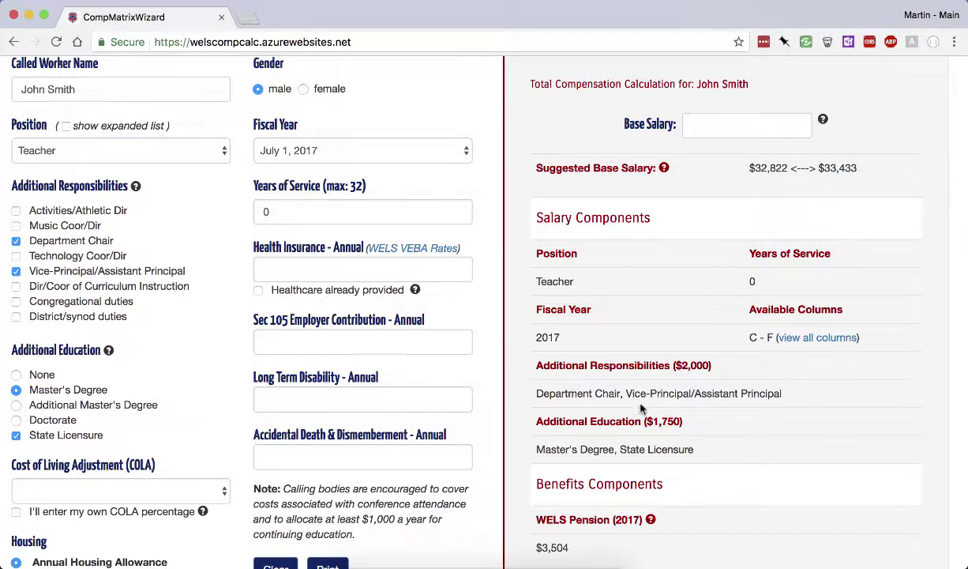
Step: Set the cost of living adjustment to the Arkansas Conway AR location, briefly trying the option to enter an own COLA percentage
scroll(600, 382, down, 2)
scroll(599, 381, down, 2)
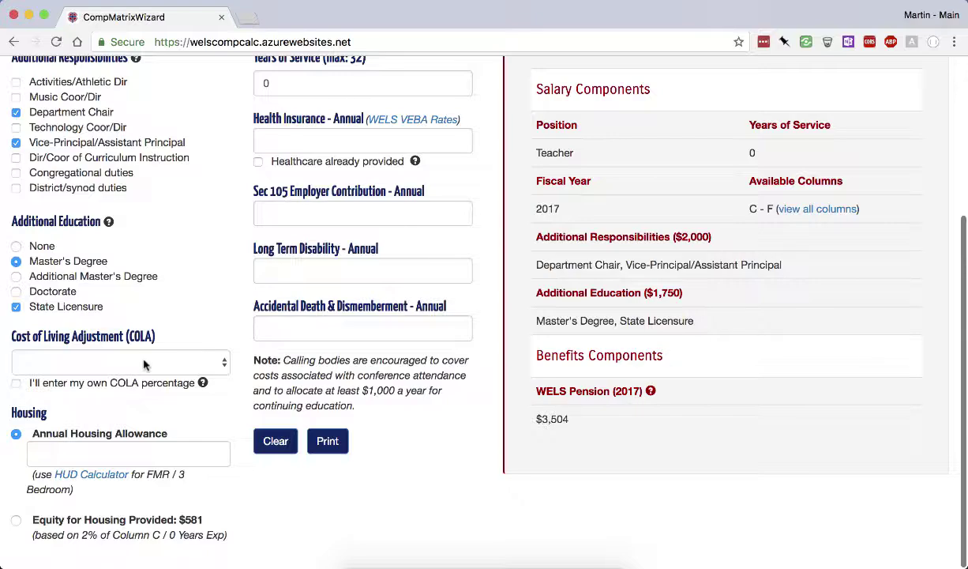
click(120, 361)
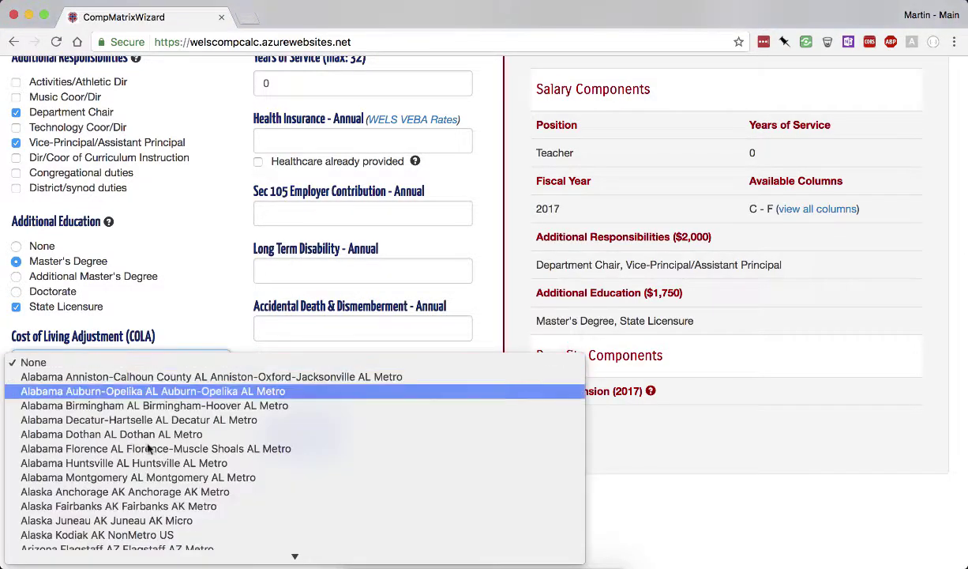
scroll(150, 452, down, 15)
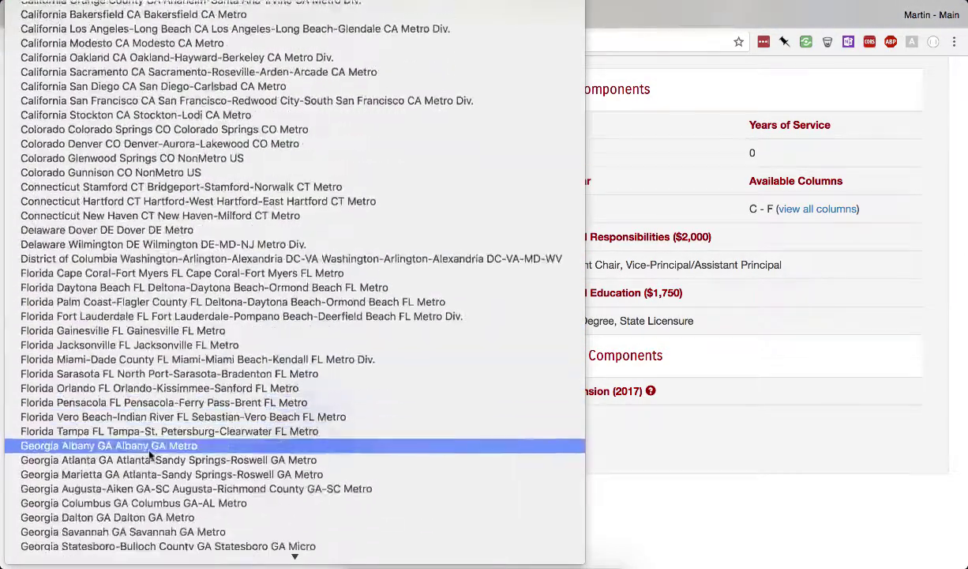
scroll(149, 454, down, 15)
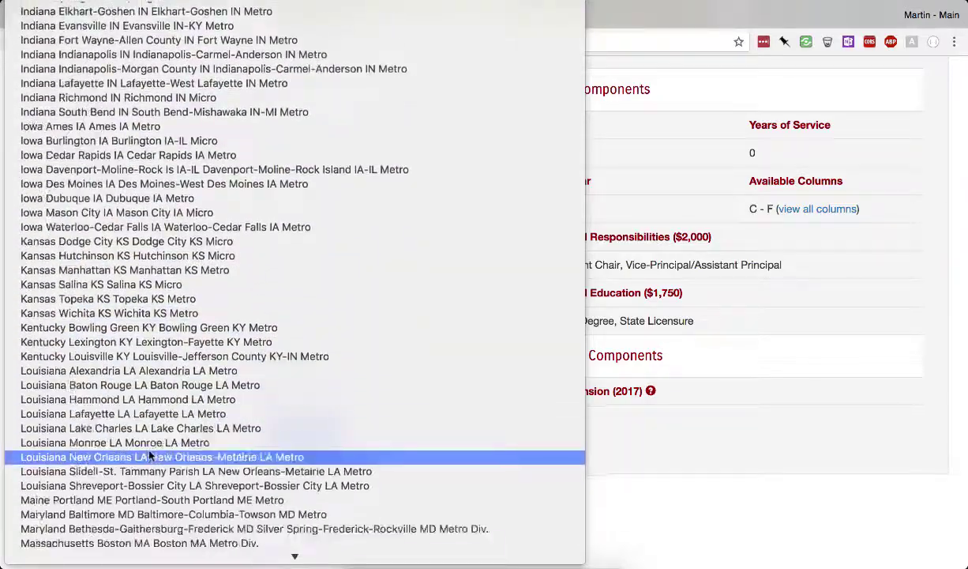
scroll(149, 454, down, 5)
scroll(149, 454, up, 5)
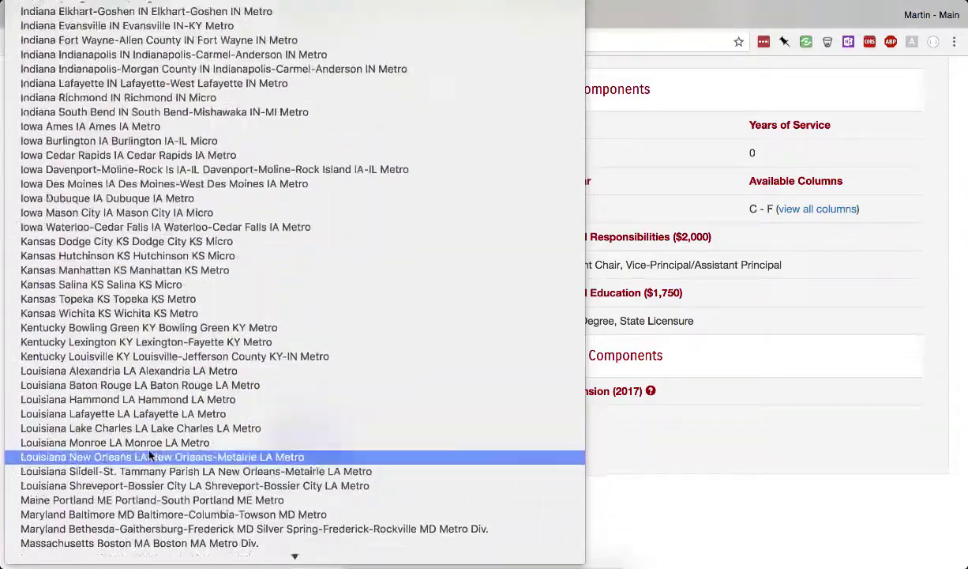
scroll(149, 454, up, 15)
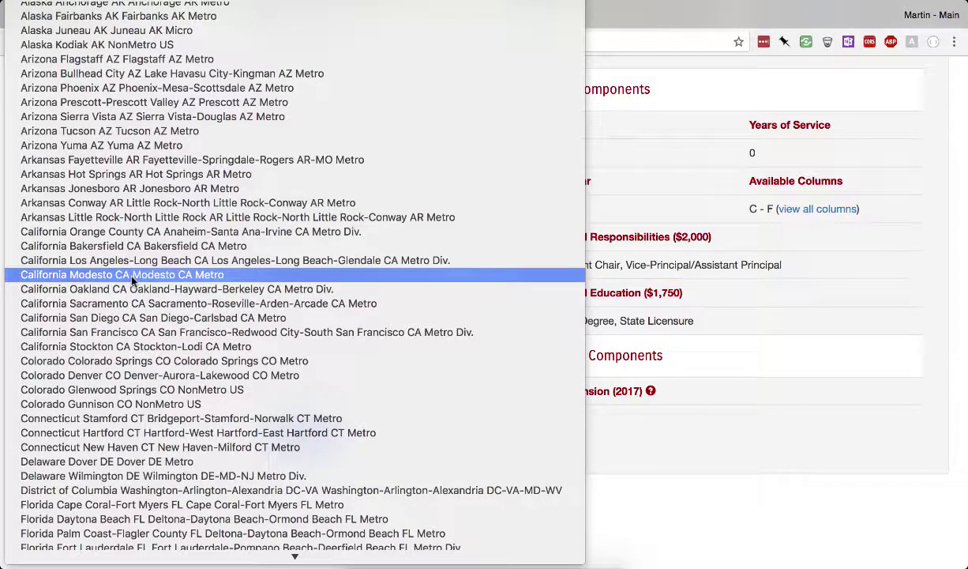
click(124, 207)
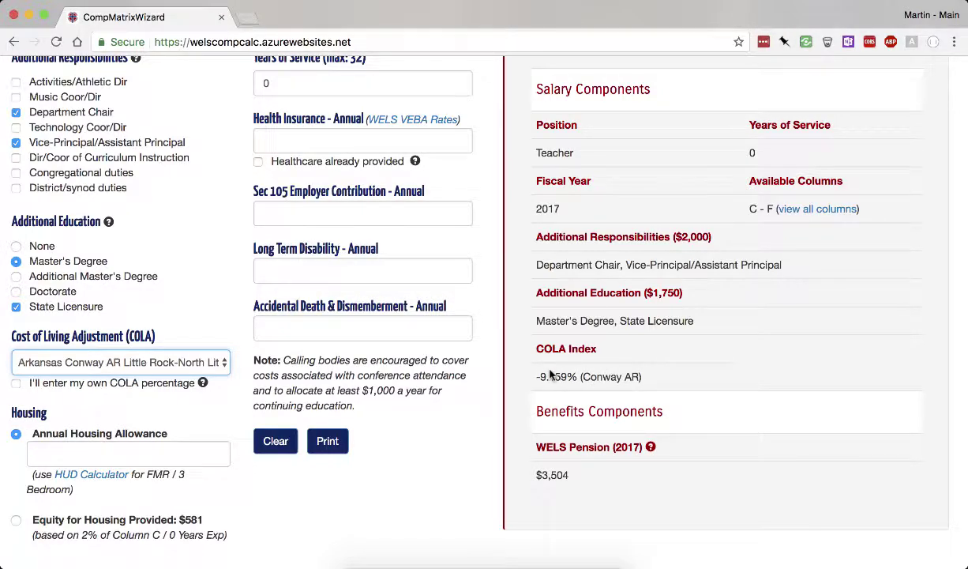
click(17, 384)
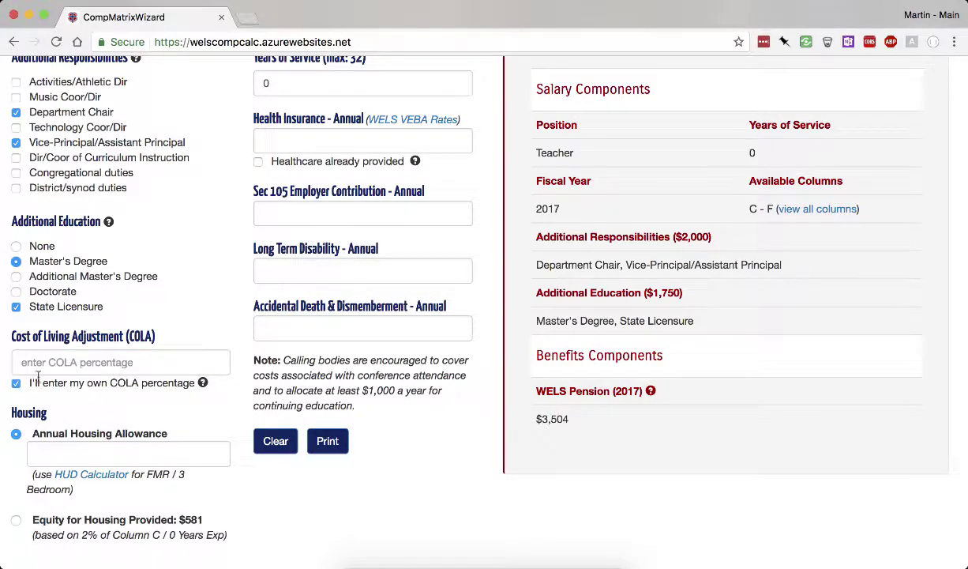
click(16, 383)
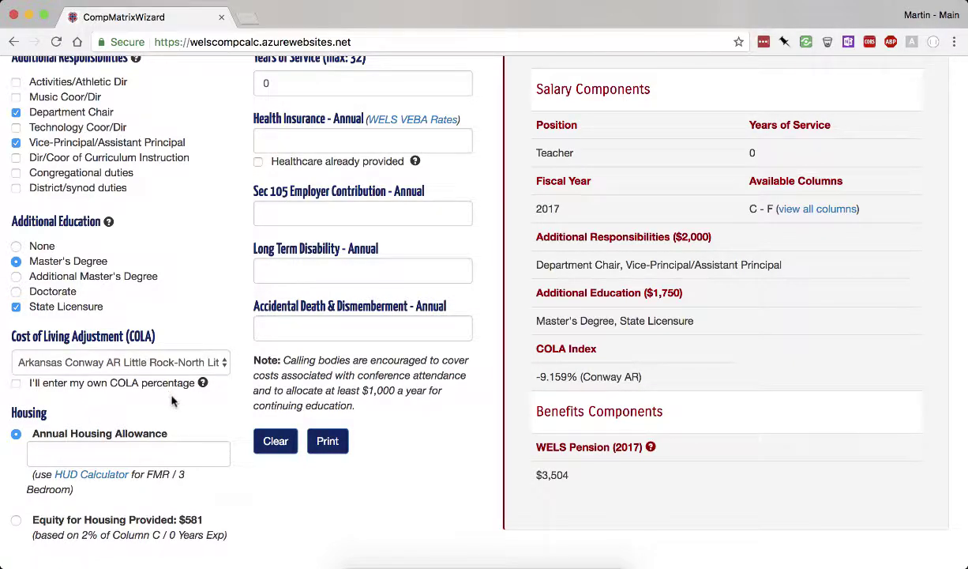
Step: Switch the housing option from the annual allowance to Equity for Housing Provided
scroll(173, 400, down, 1)
click(17, 521)
scroll(48, 520, down, 1)
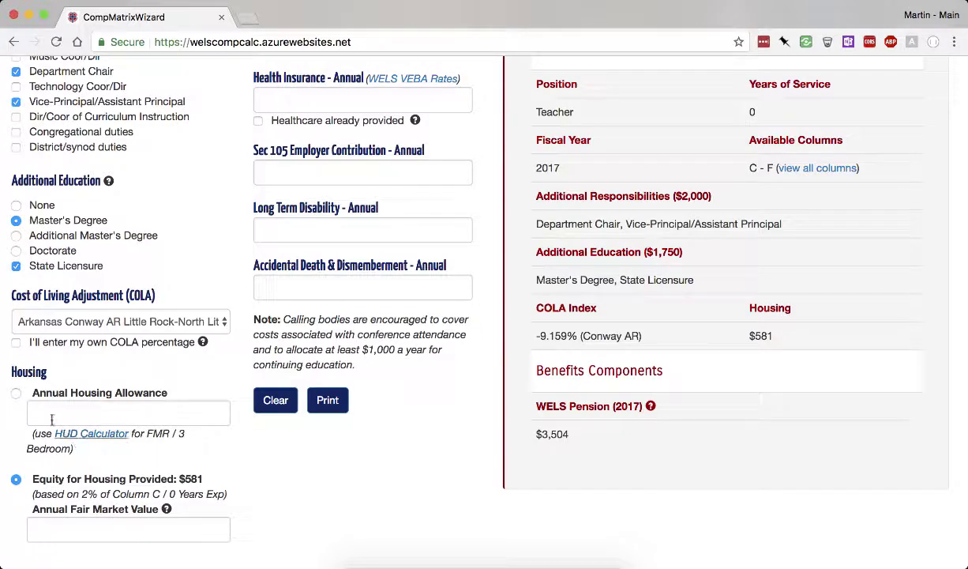
Step: Switch the housing option back to Annual Housing Allowance and set the allowance to 12000
click(16, 395)
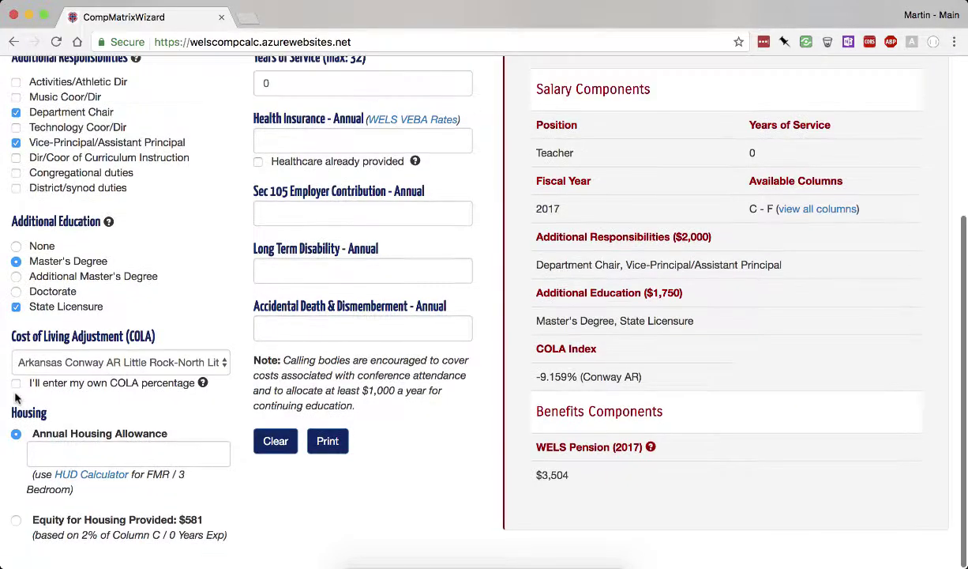
click(67, 452)
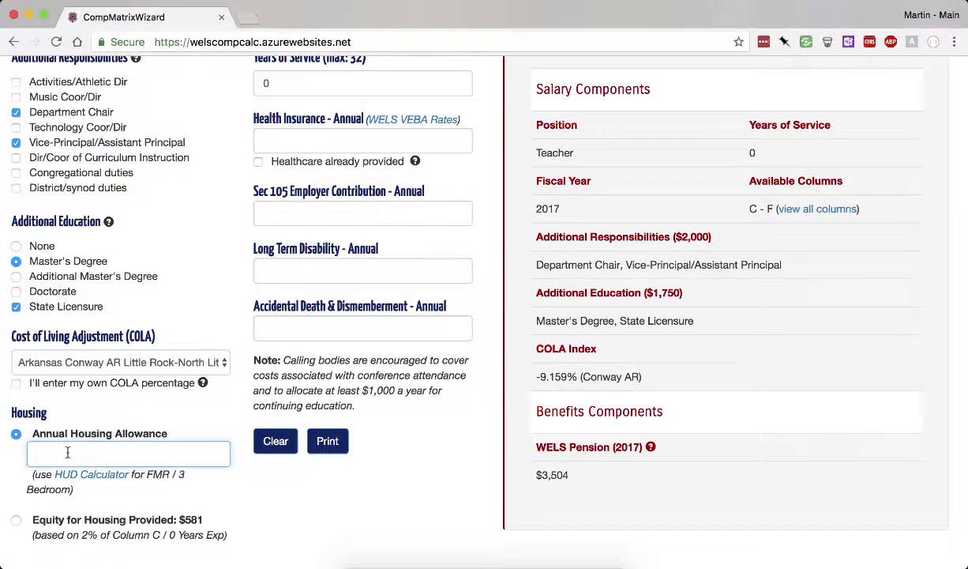
text(12000)
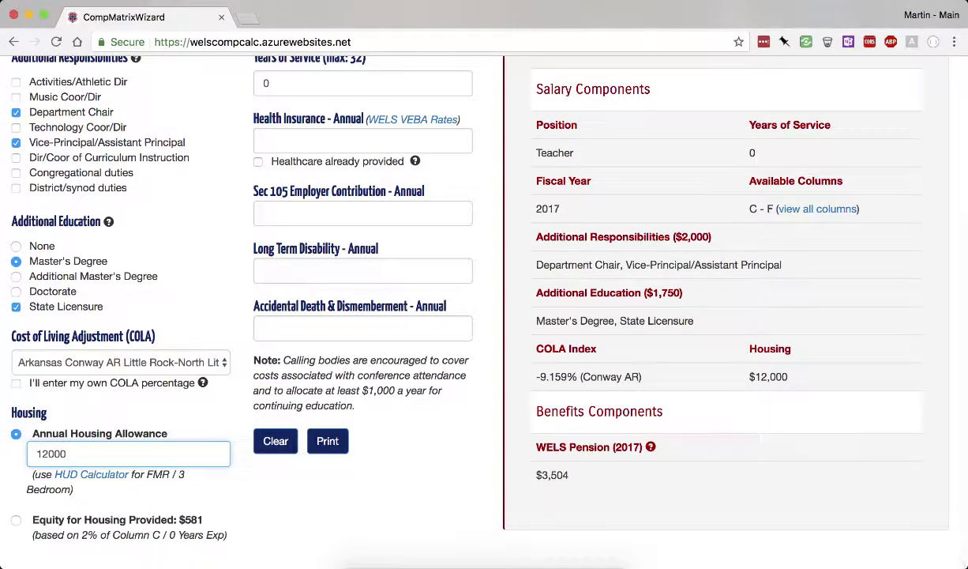
Step: Check the fiscal year choices, keep July 1, 2017, and set the years of service to 5
scroll(87, 427, up, 3)
scroll(86, 434, up, 2)
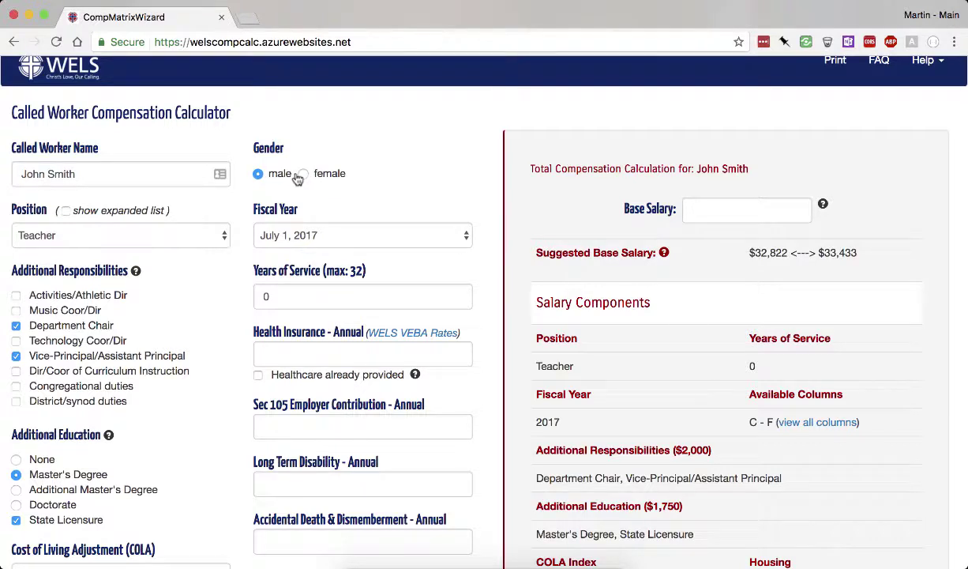
click(327, 237)
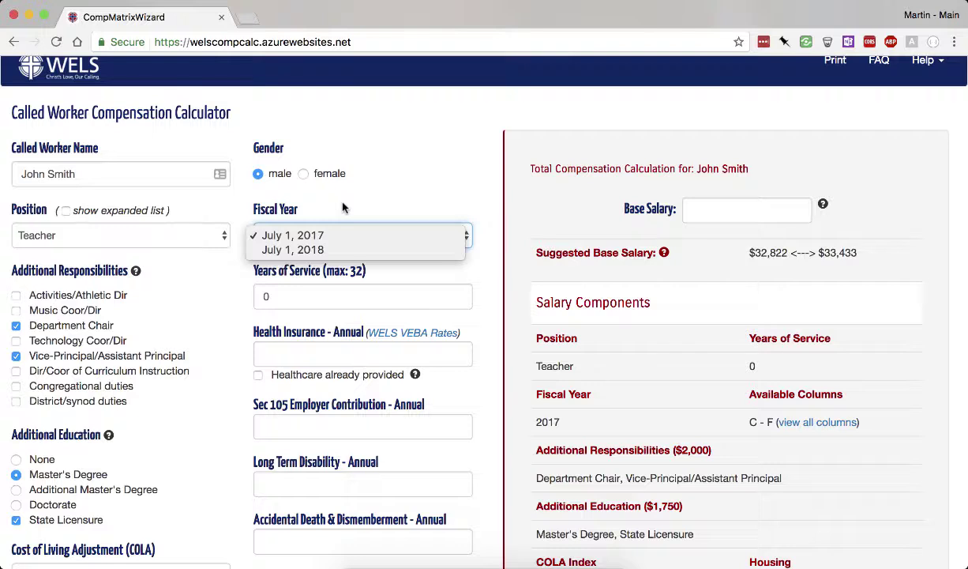
click(343, 207)
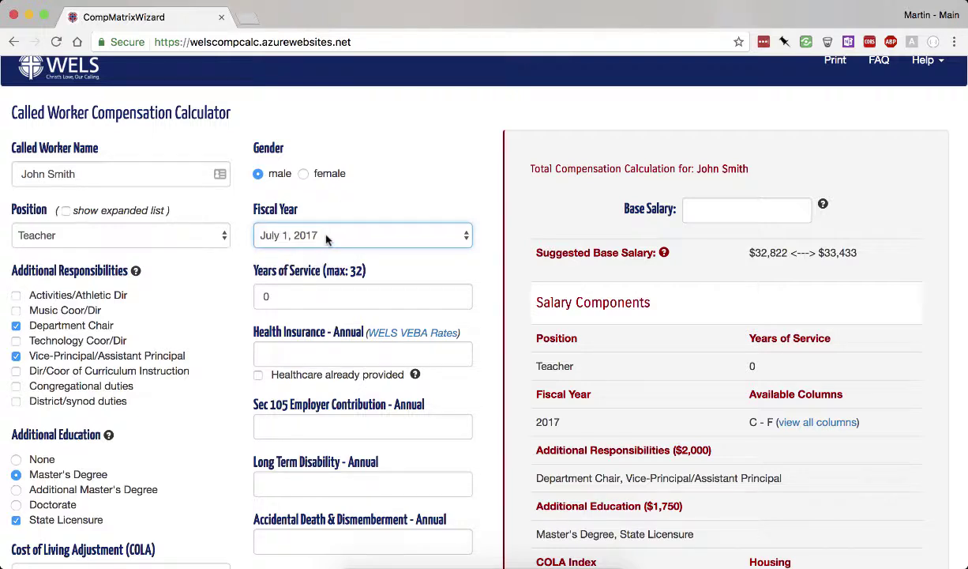
click(324, 296)
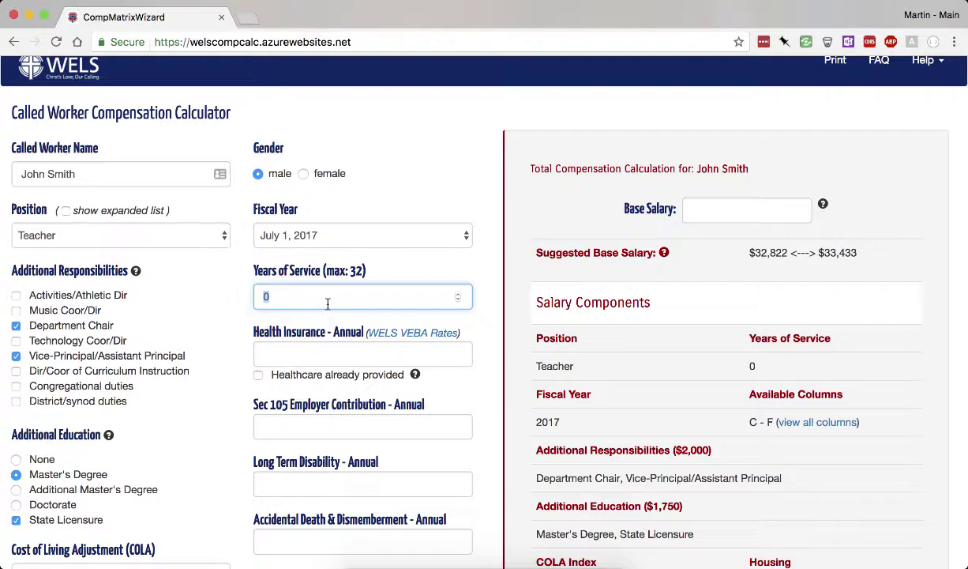
text(5)
Step: Set the annual health insurance amount to 10000
scroll(723, 347, down, 3)
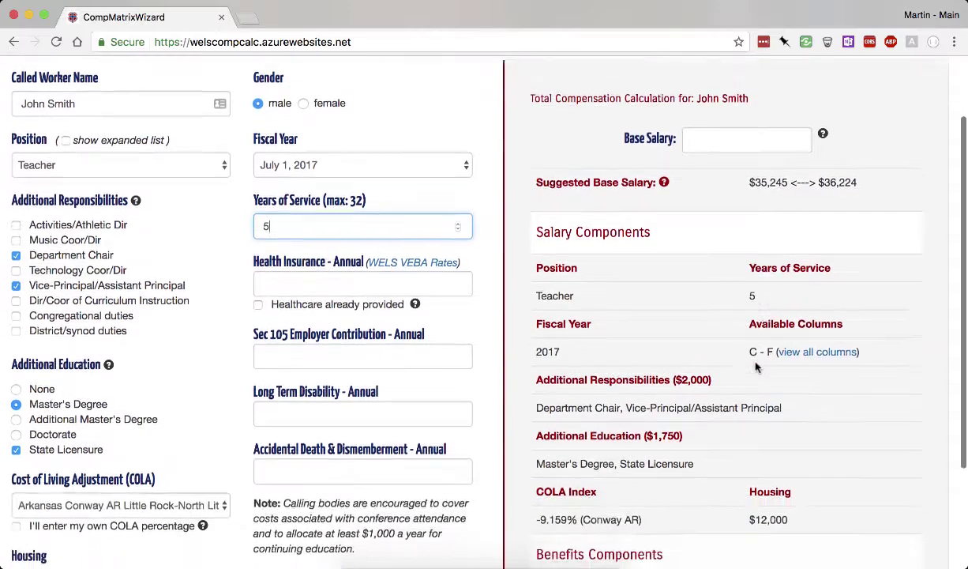
scroll(756, 366, down, 2)
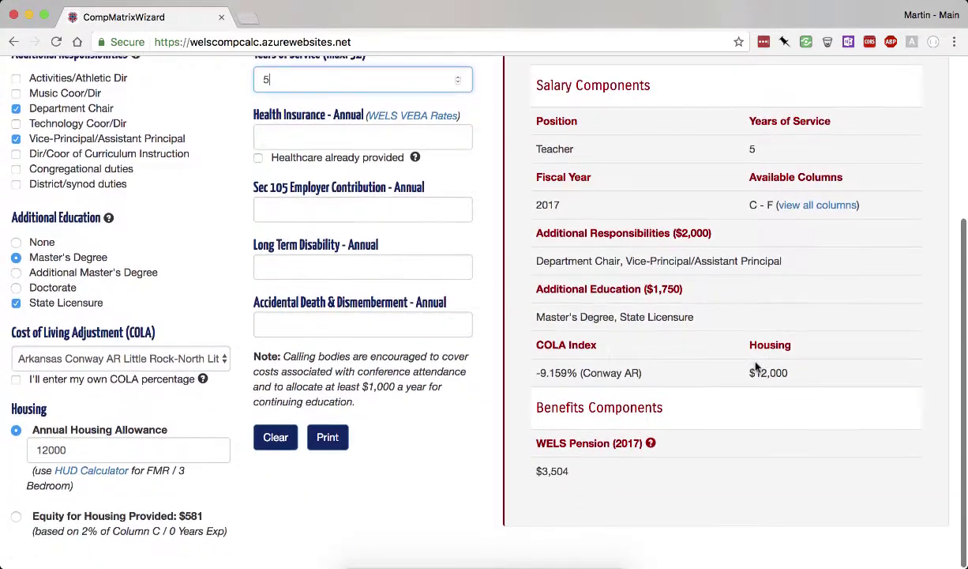
scroll(687, 229, up, 5)
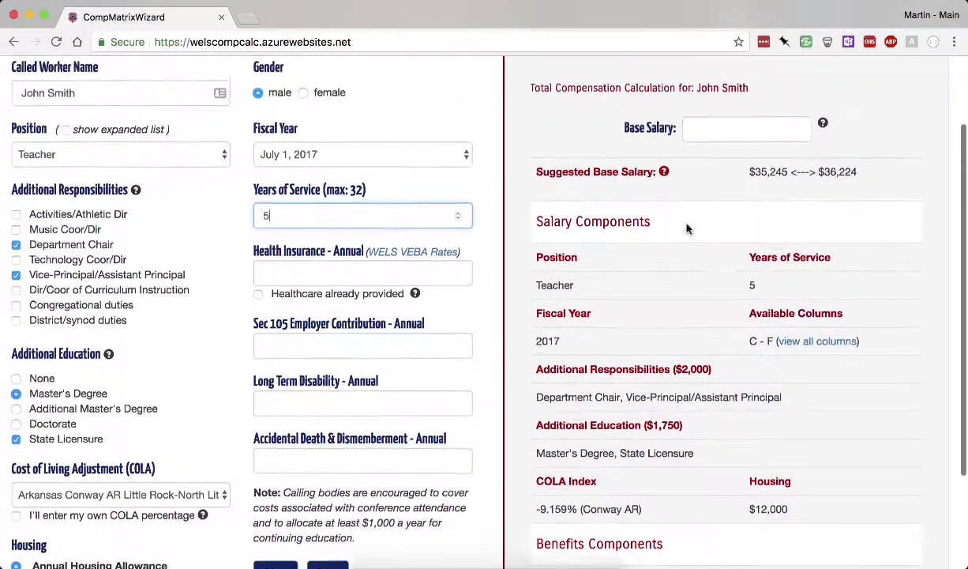
scroll(687, 329, down, 2)
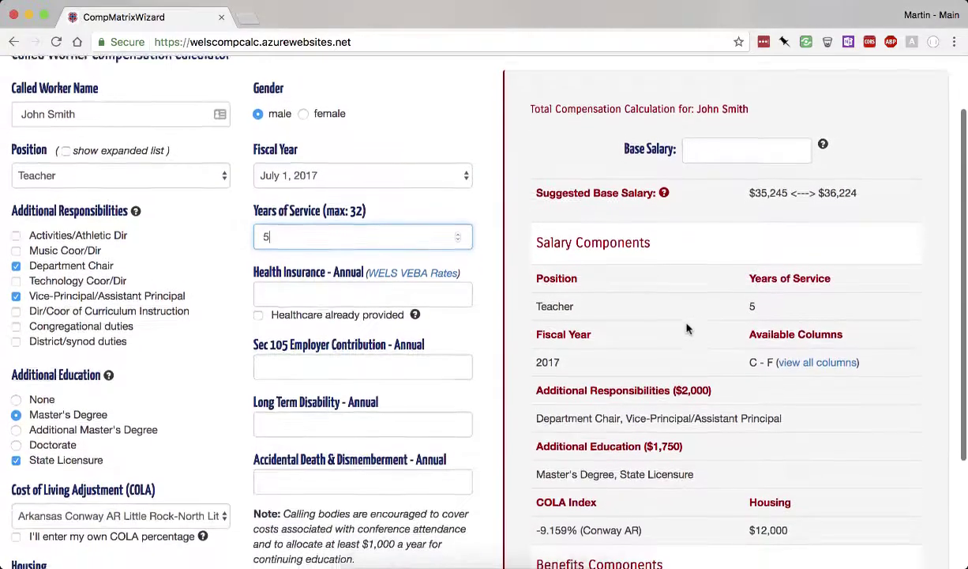
click(360, 284)
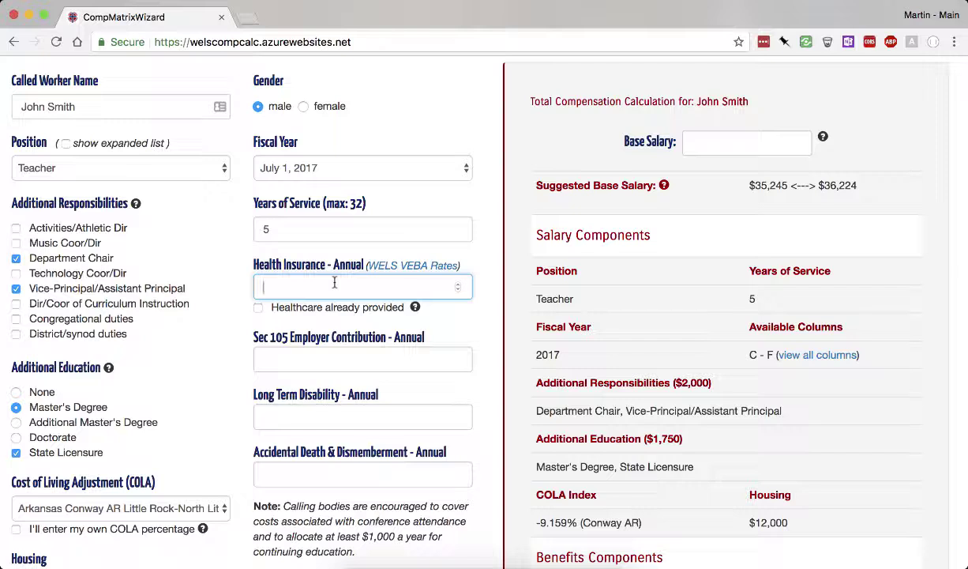
text(100)
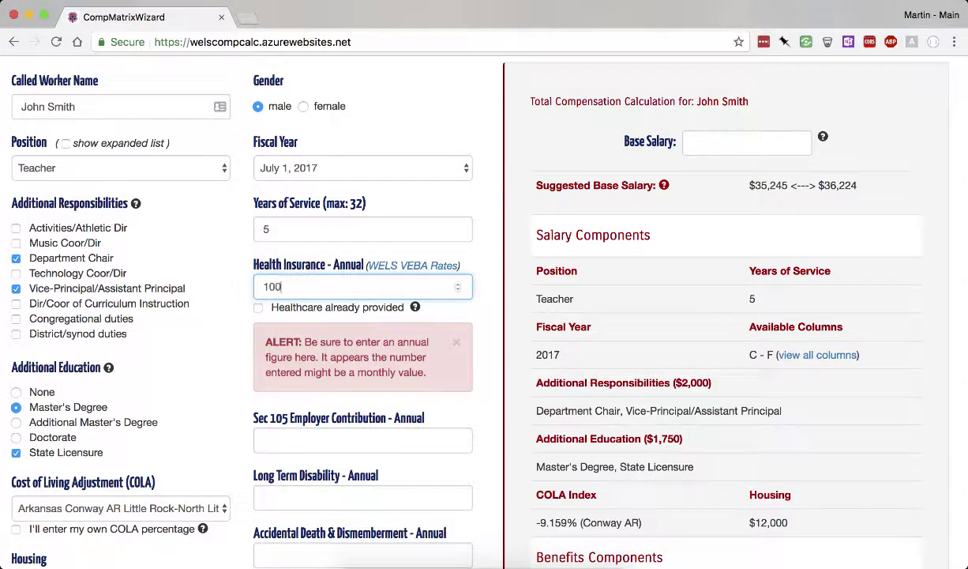
text(00)
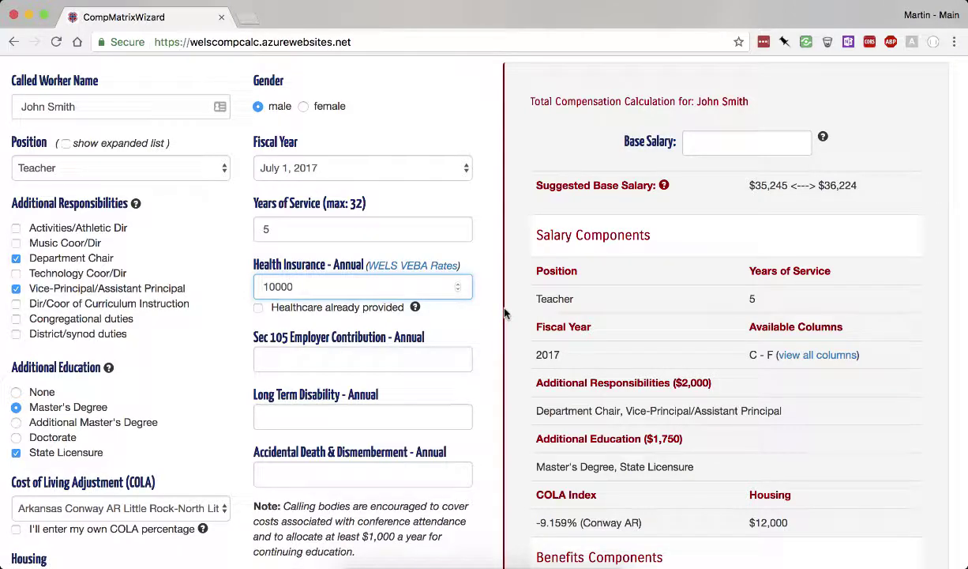
Step: Set the annual long term disability amount to 150
scroll(367, 364, down, 2)
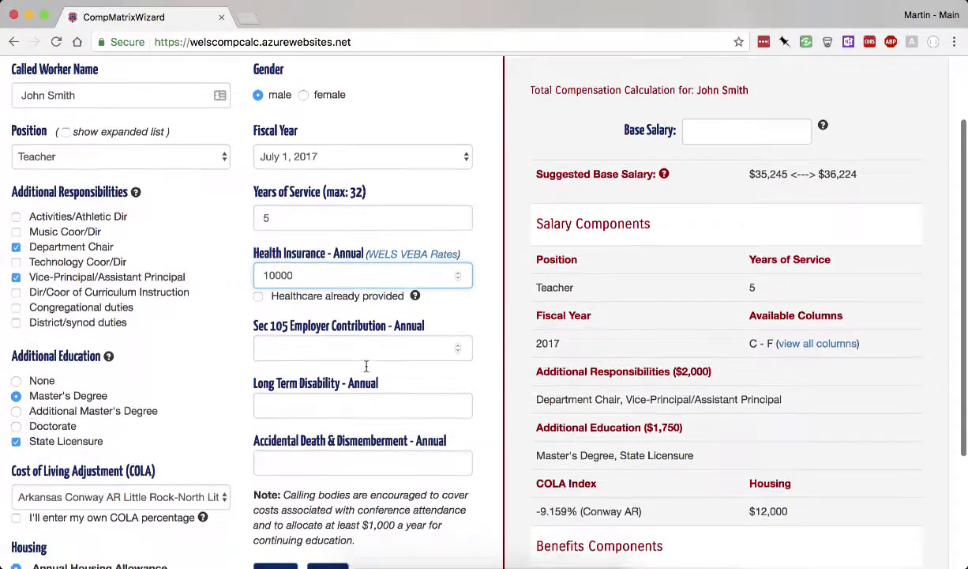
scroll(359, 365, down, 2)
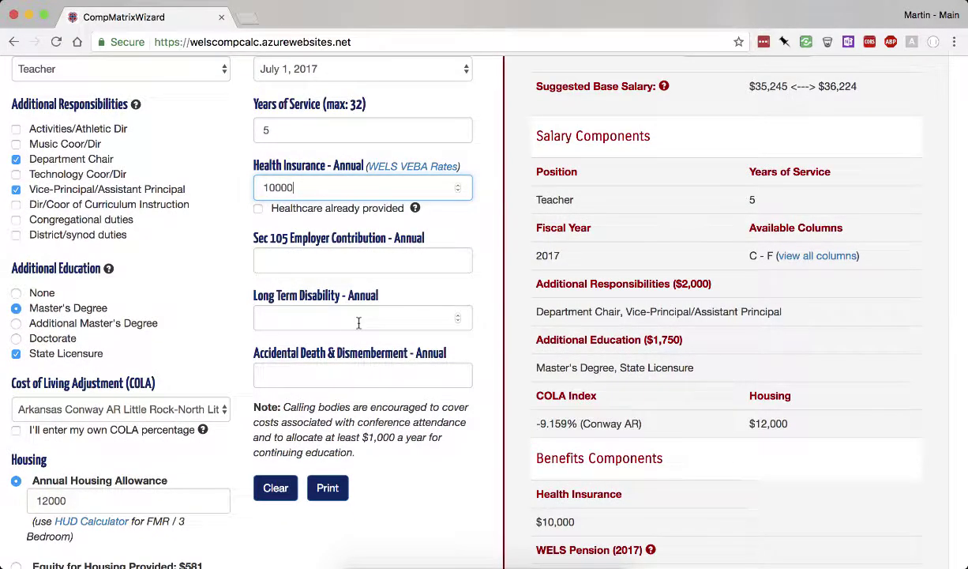
scroll(594, 395, down, 1)
scroll(588, 394, up, 2)
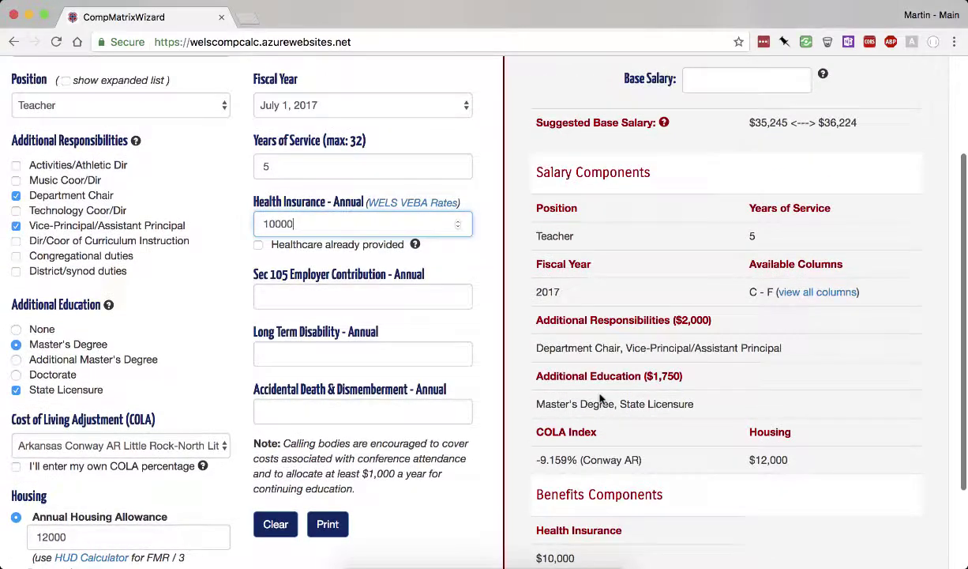
scroll(586, 299, down, 3)
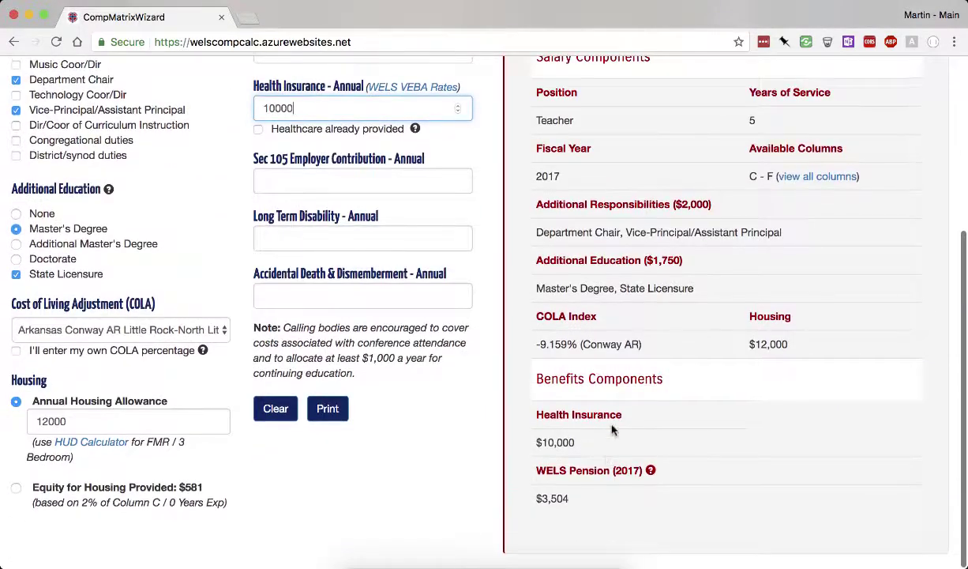
click(319, 236)
text(150)
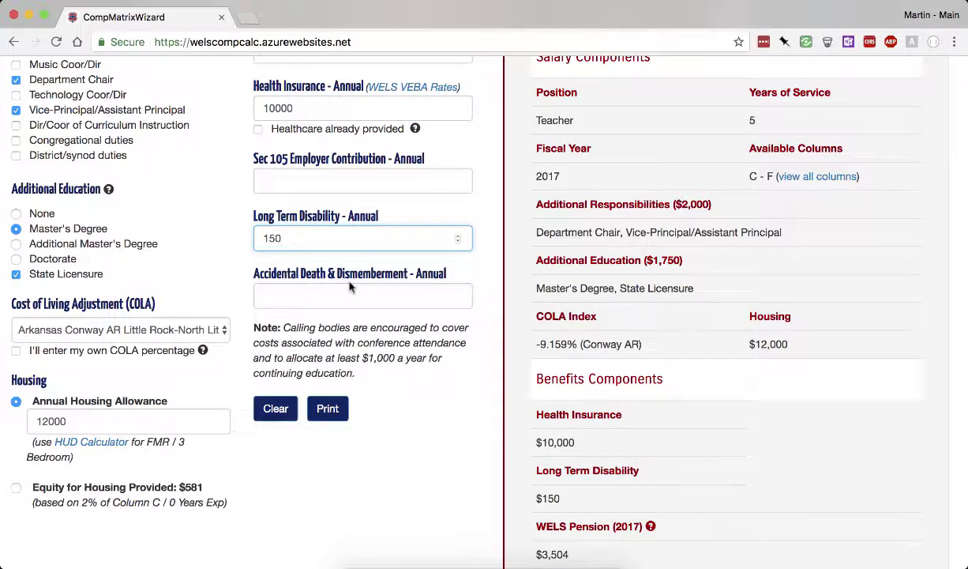
scroll(376, 370, up, 2)
scroll(376, 370, up, 1)
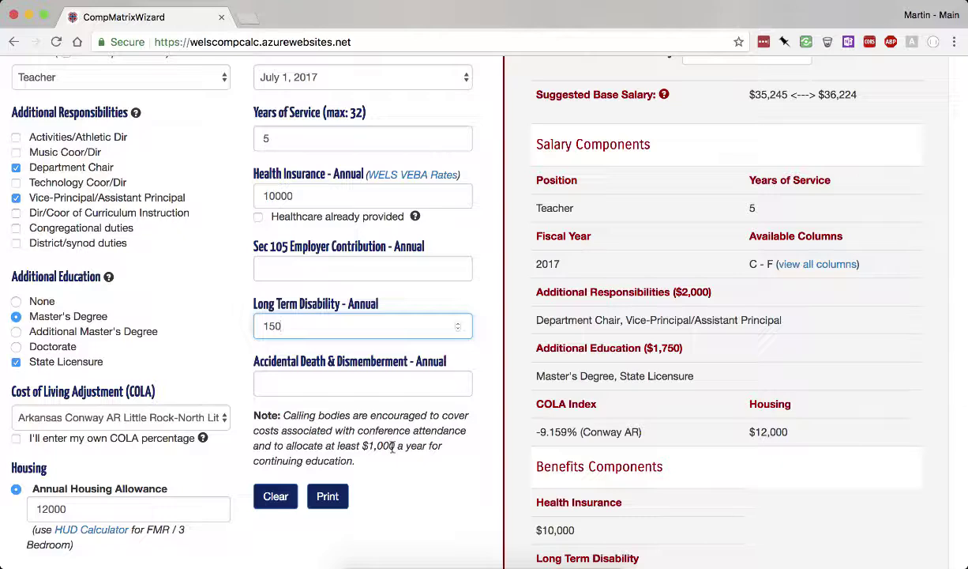
click(327, 495)
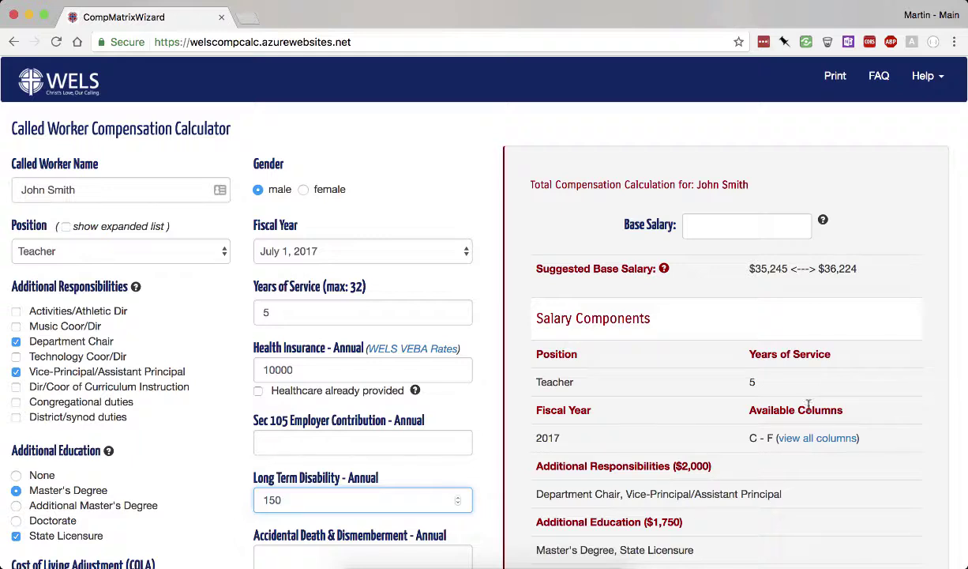
Step: Try a base salary of 30000 and replace it with 36000
click(745, 229)
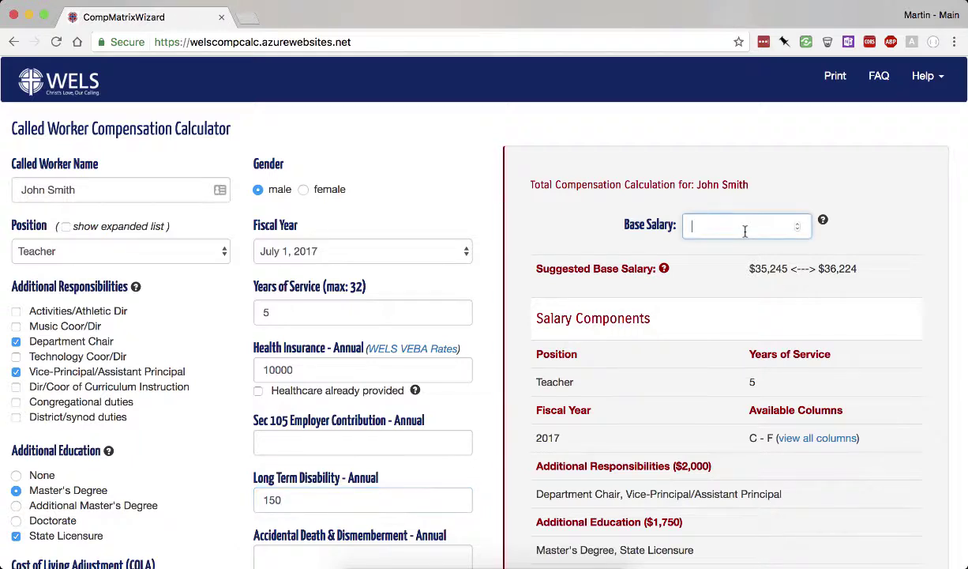
text(30000)
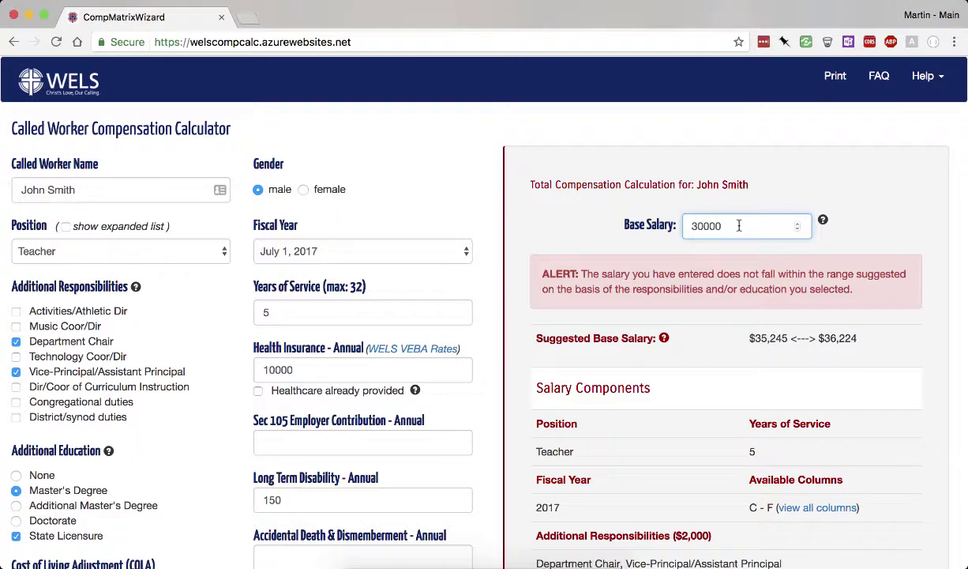
drag(740, 226, 662, 211)
text(36000)
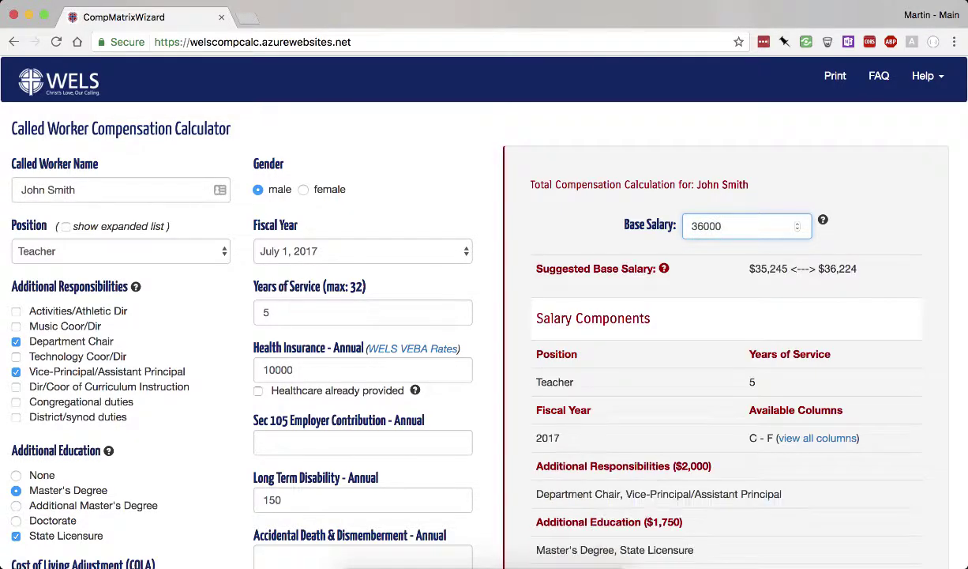
Step: Review the salary and benefits components, the total compensation and the calculations breakdown against the entered values
scroll(723, 262, down, 3)
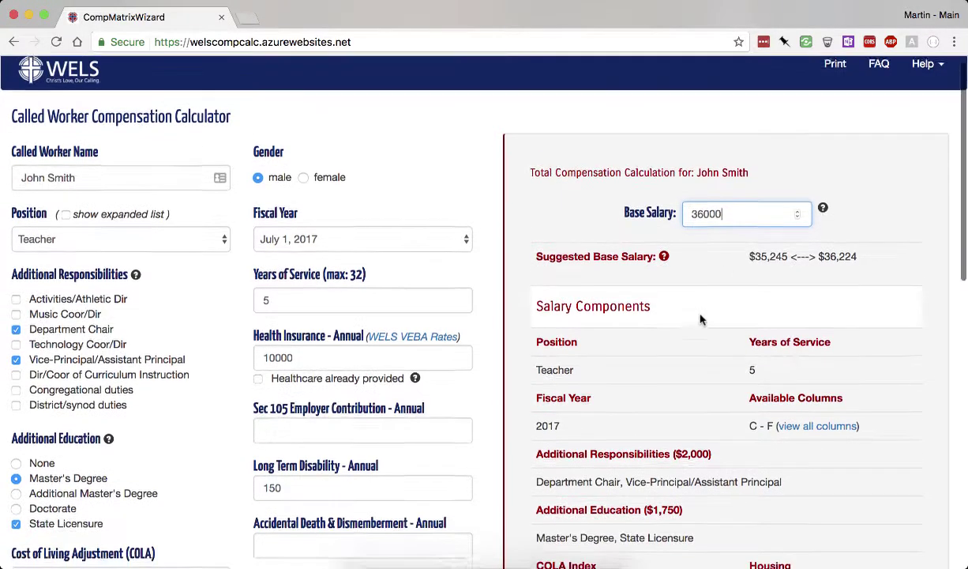
scroll(700, 319, down, 3)
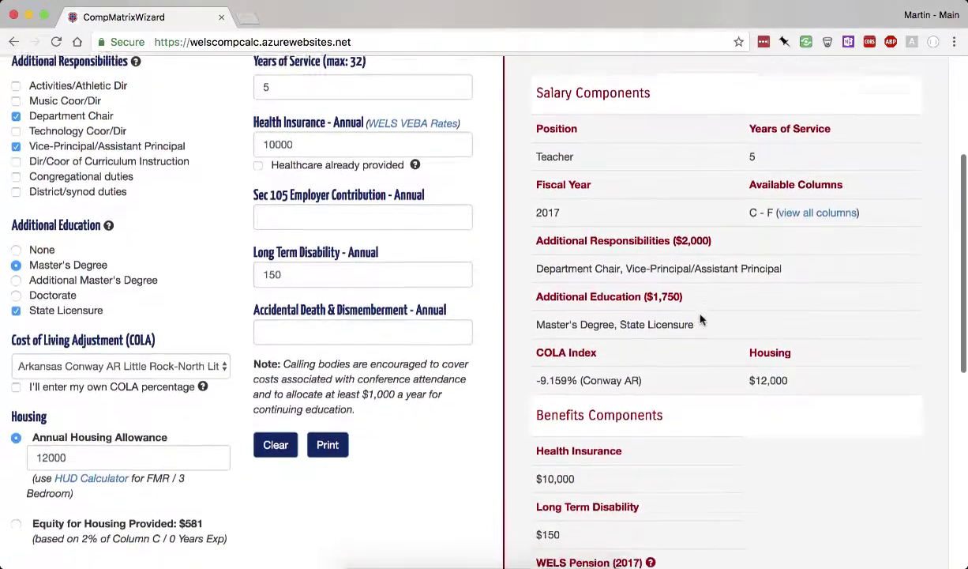
scroll(688, 320, down, 3)
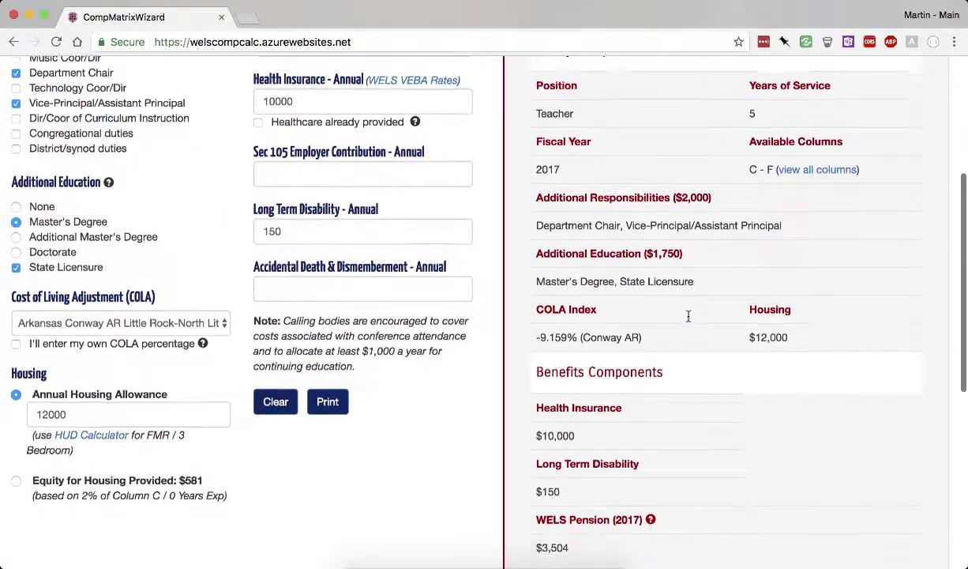
scroll(688, 320, up, 7)
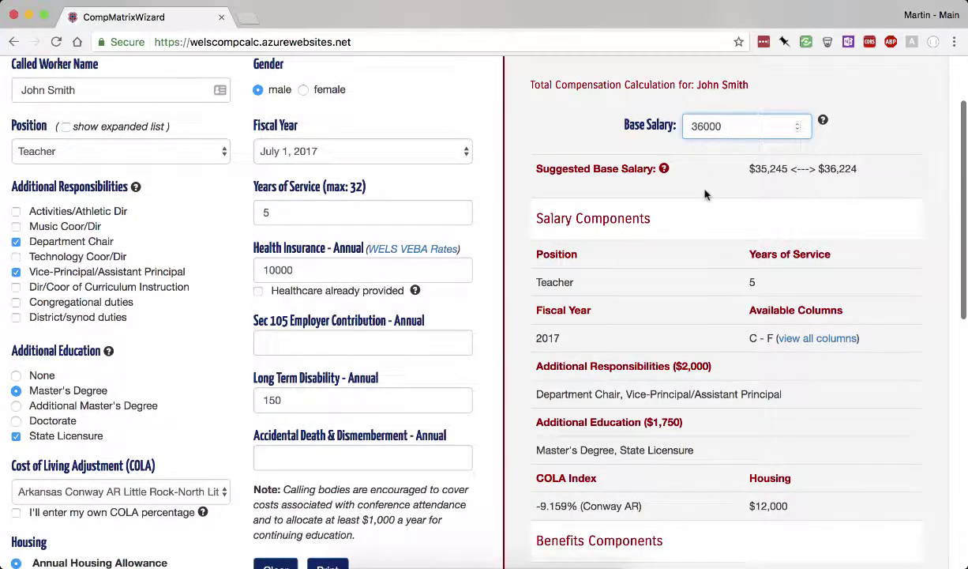
scroll(700, 285, down, 9)
scroll(699, 287, down, 6)
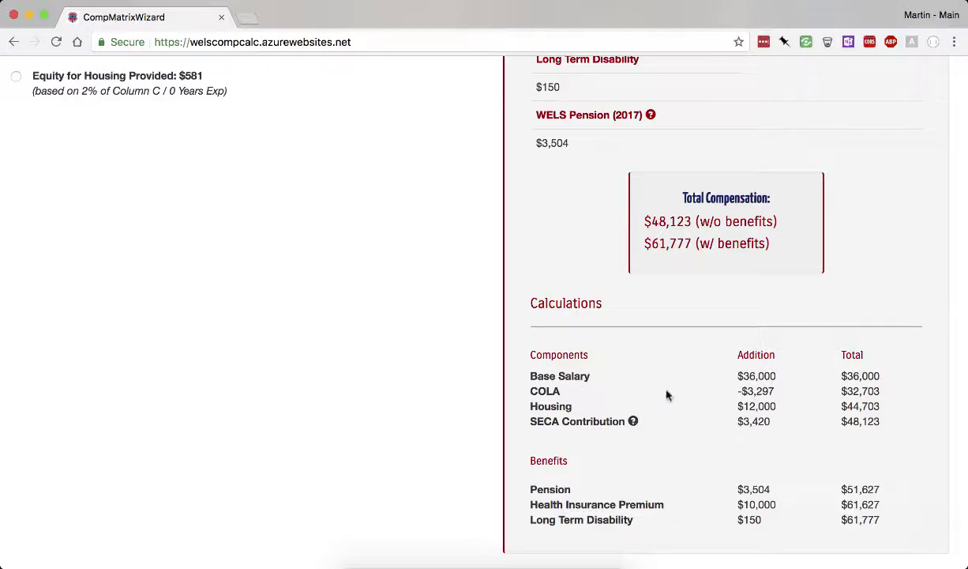
scroll(665, 394, up, 10)
scroll(665, 395, up, 5)
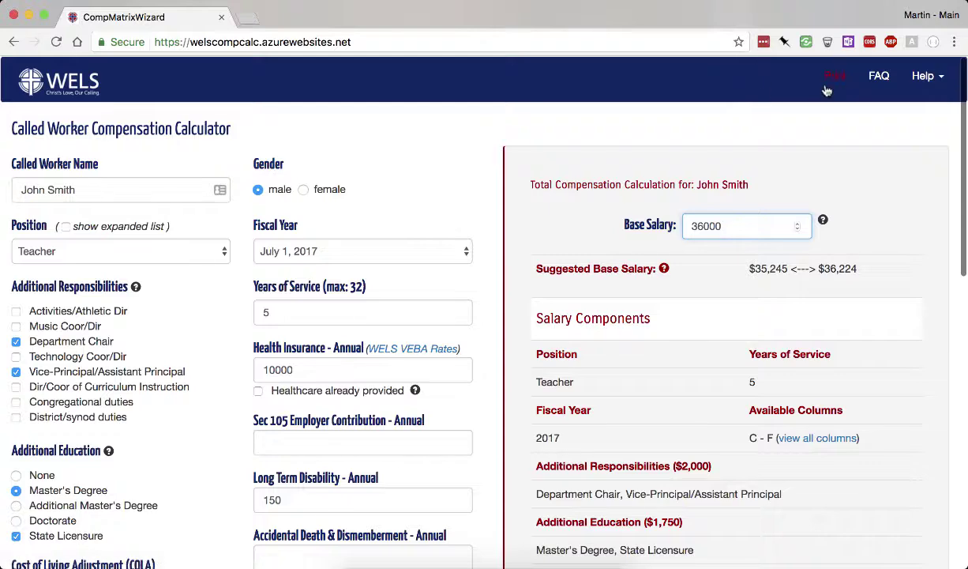
scroll(551, 227, down, 3)
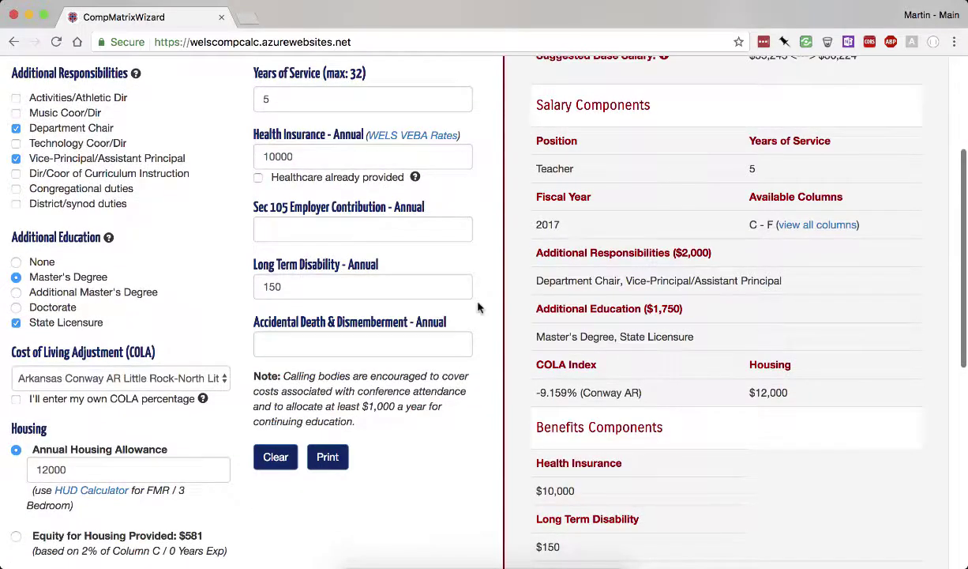
scroll(536, 316, up, 3)
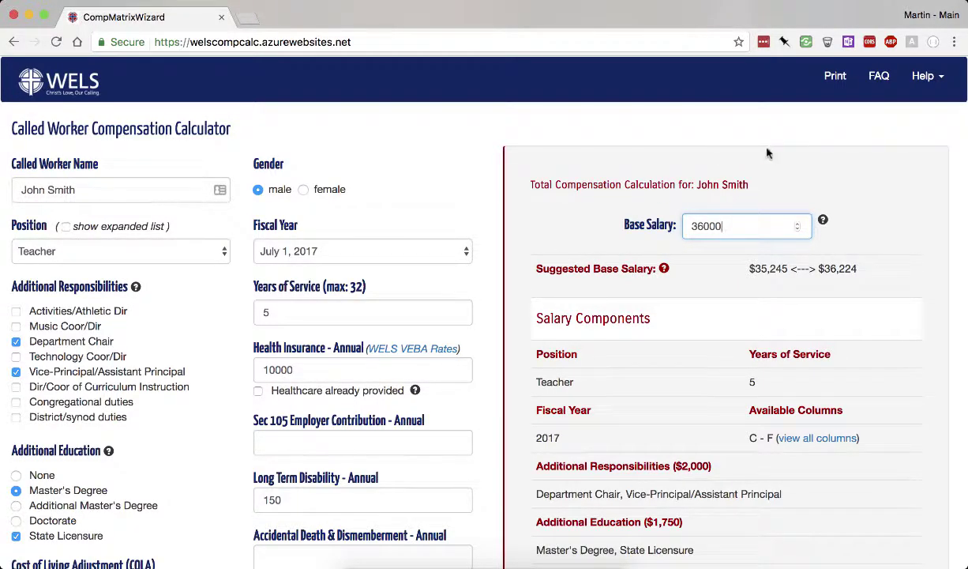
Step: Open the printable Called Worker Compensation Worksheet and look through its components, totals and calculations
click(836, 79)
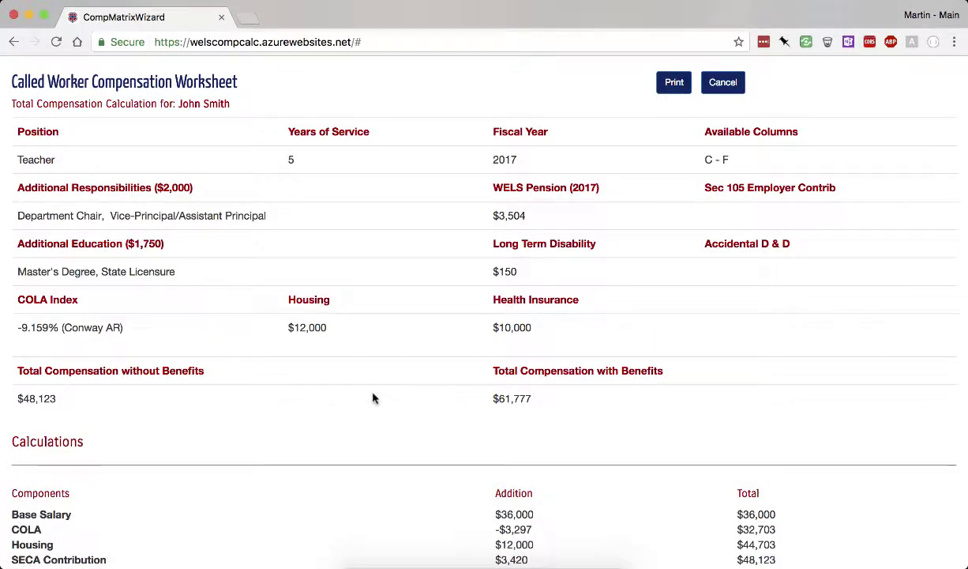
scroll(373, 398, down, 2)
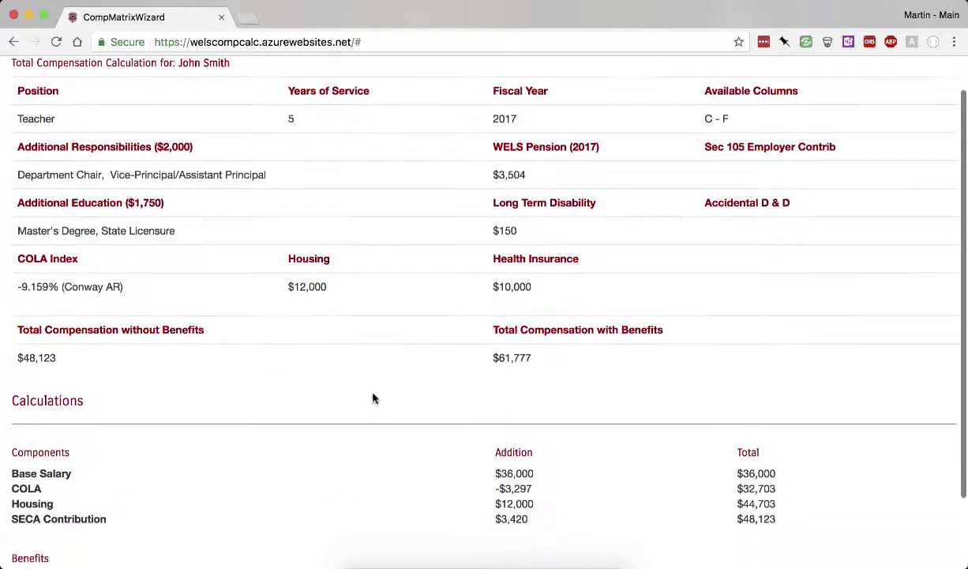
scroll(372, 398, up, 1)
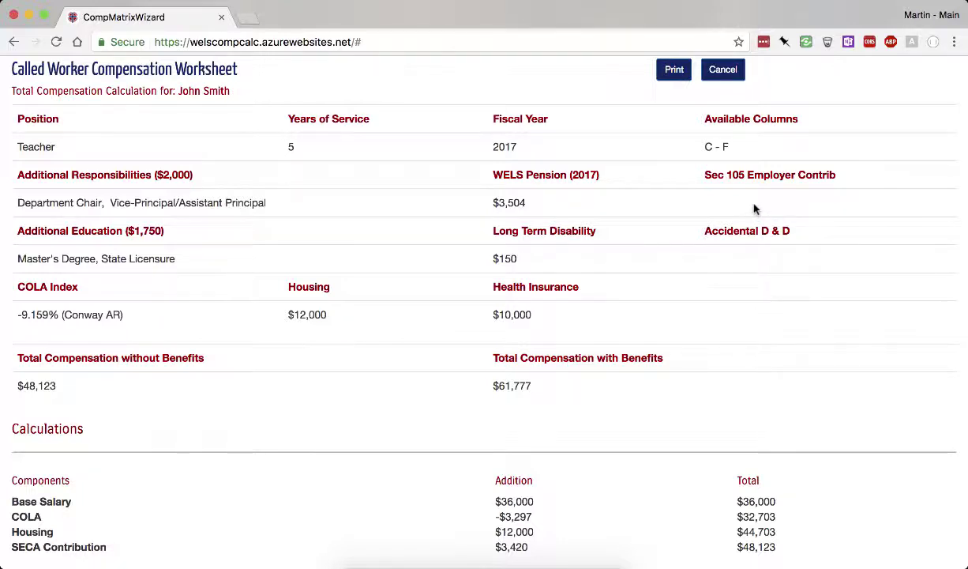
Step: Check the worksheet's print preview without printing it, and close the worksheet to return to the calculator
click(673, 71)
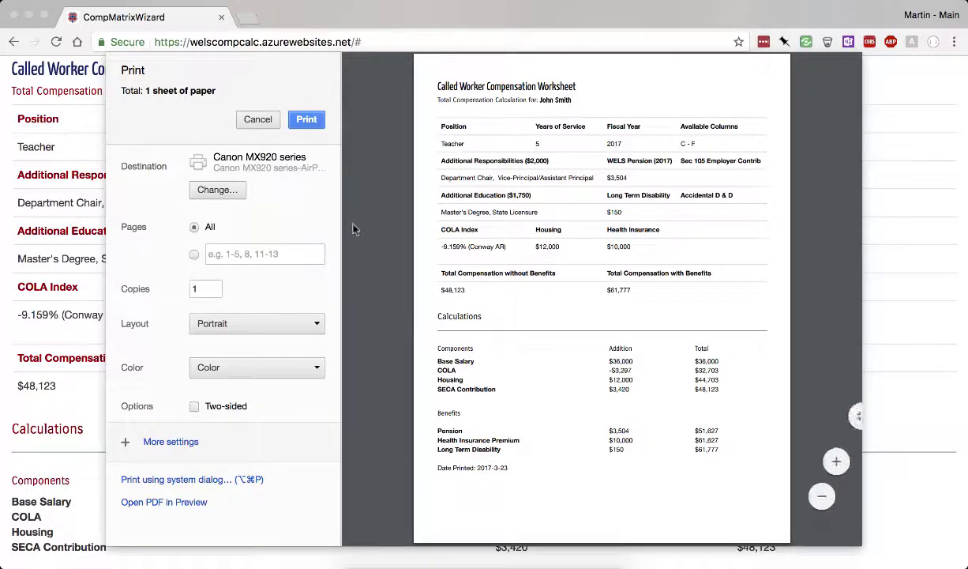
click(258, 119)
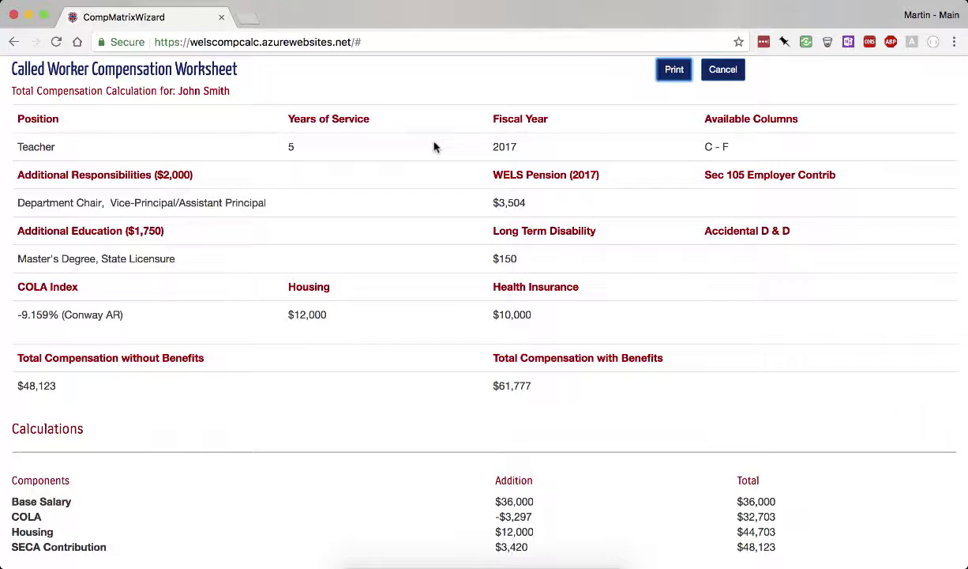
scroll(433, 147, up, 1)
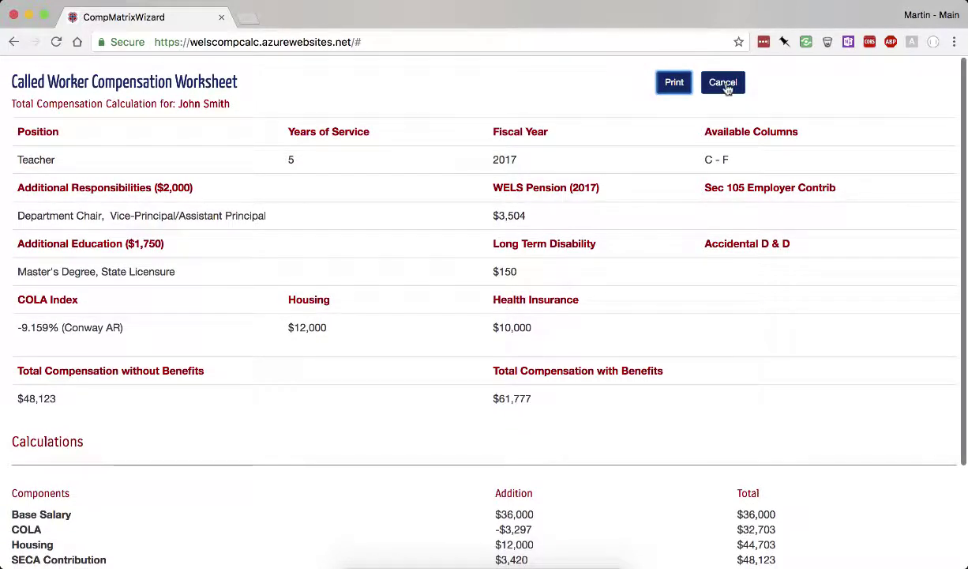
click(723, 83)
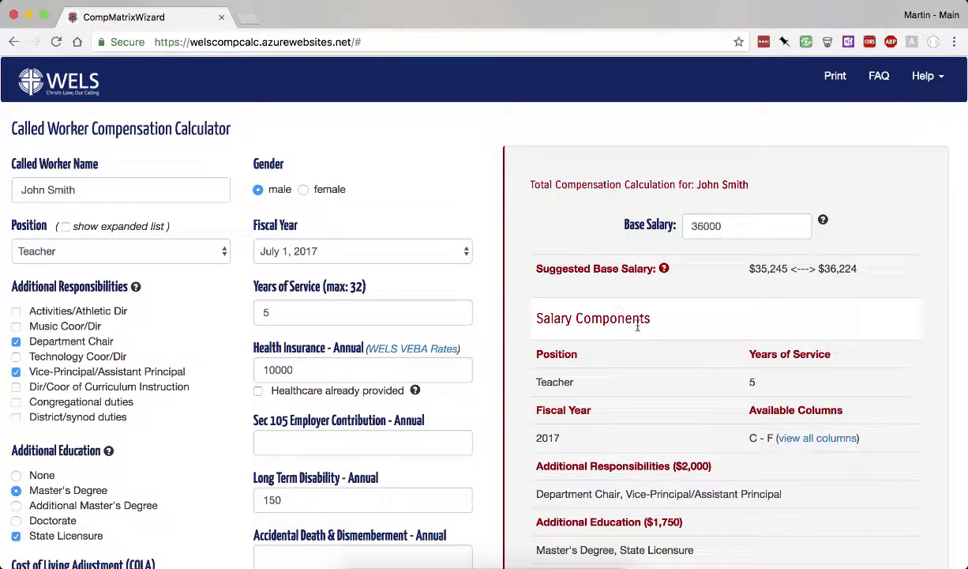
Step: Look over the calculator's salary and benefits components, total compensation and calculations breakdown once more
scroll(687, 352, down, 2)
scroll(687, 353, down, 6)
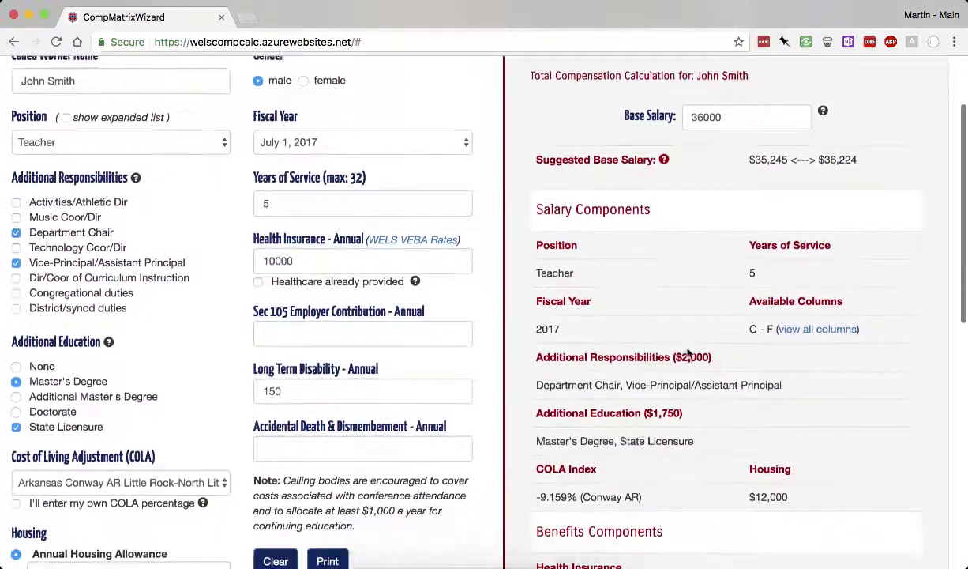
scroll(687, 353, down, 8)
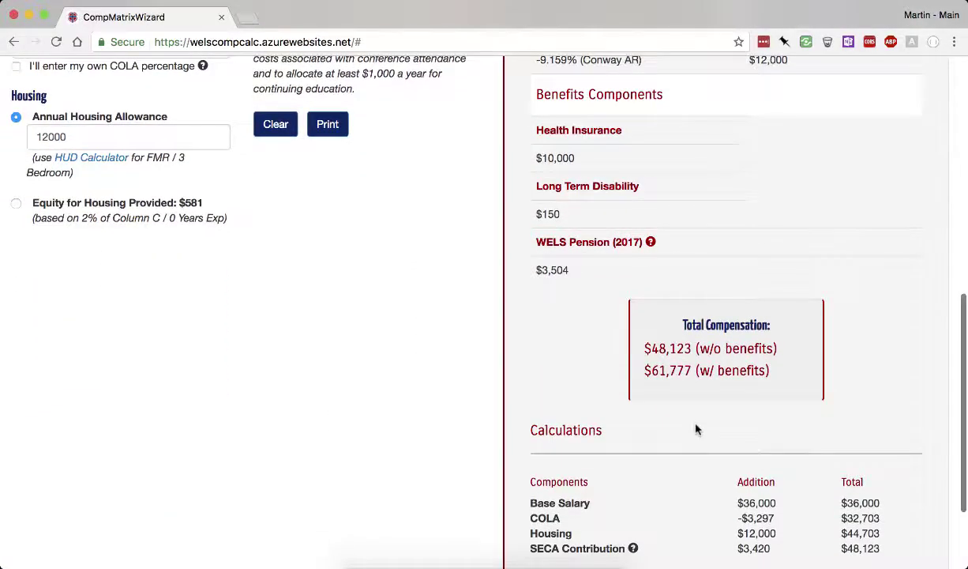
scroll(695, 428, down, 4)
scroll(695, 428, up, 7)
scroll(696, 428, up, 12)
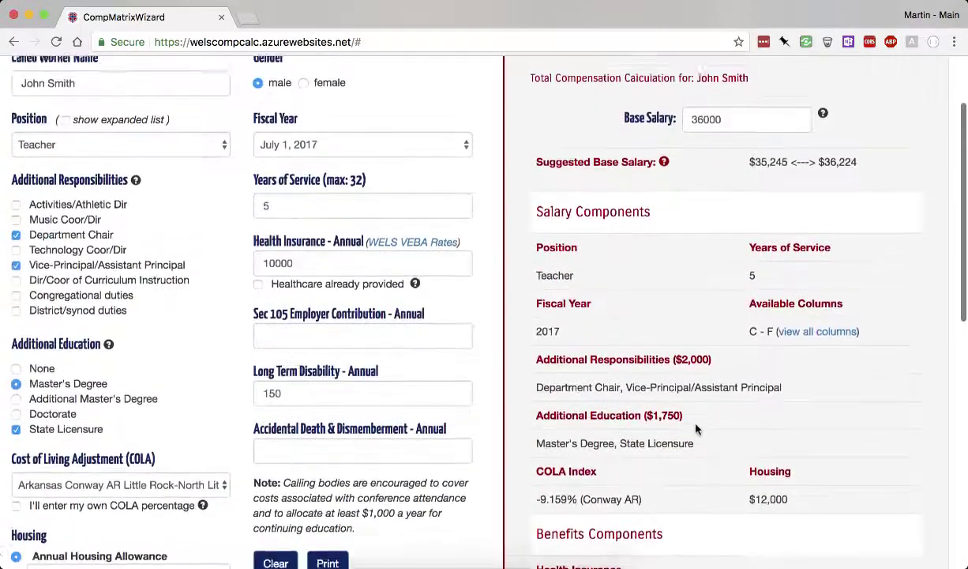